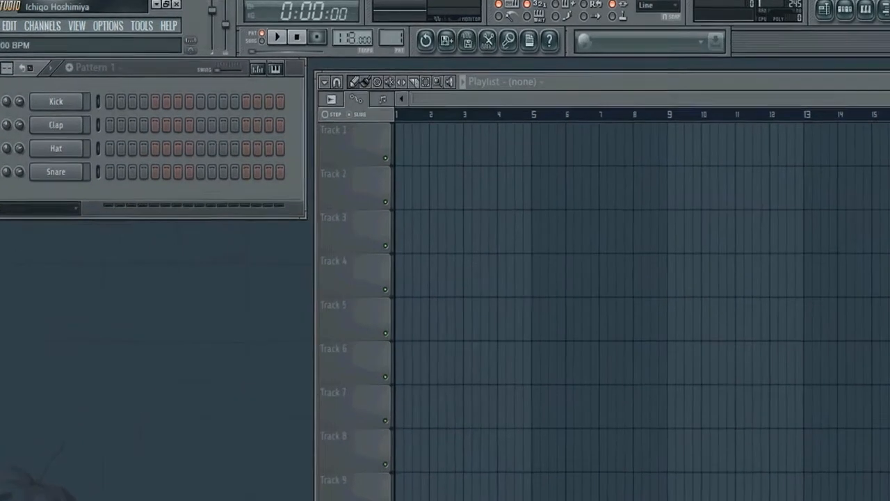
- Set the project tempo to 90 BPM
{"action": "left_click_drag", "start_coordinate": [346, 43], "coordinate": [346, 69]}
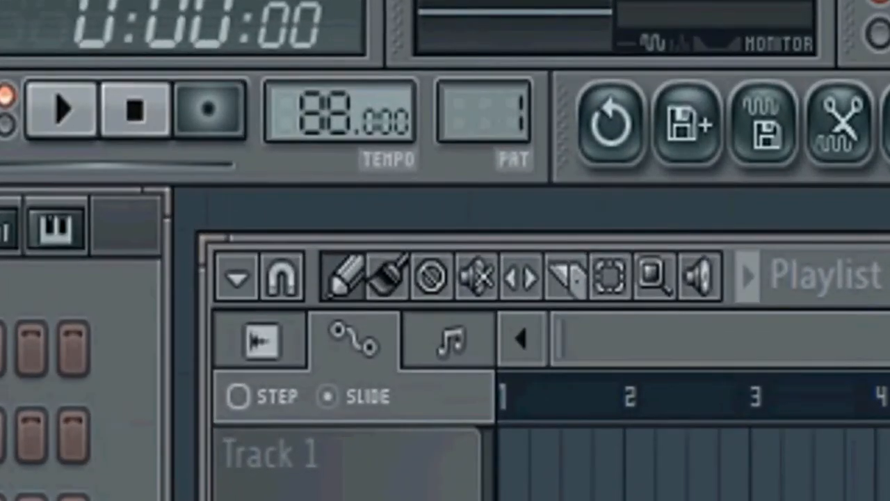
{"action": "left_click_drag", "start_coordinate": [341, 90], "coordinate": [340, 82]}
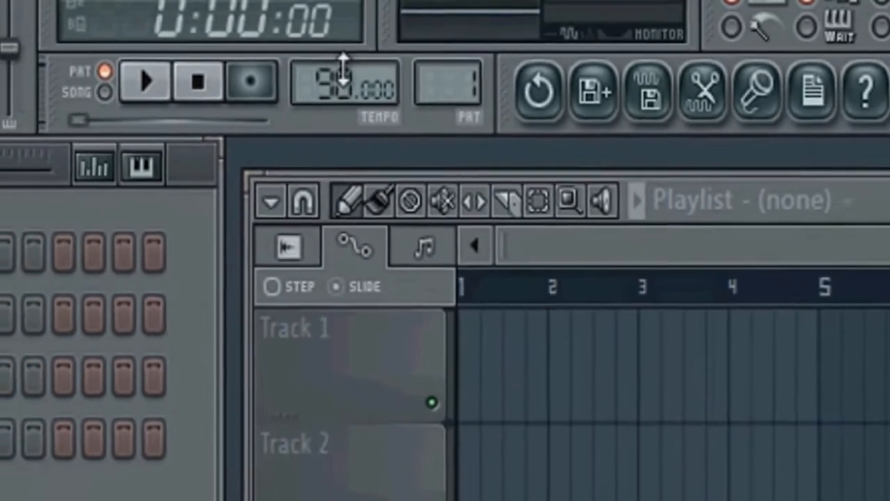
{"action": "left_click_drag", "start_coordinate": [340, 104], "coordinate": [339, 112]}
{"action": "left_click_drag", "start_coordinate": [341, 61], "coordinate": [340, 58]}
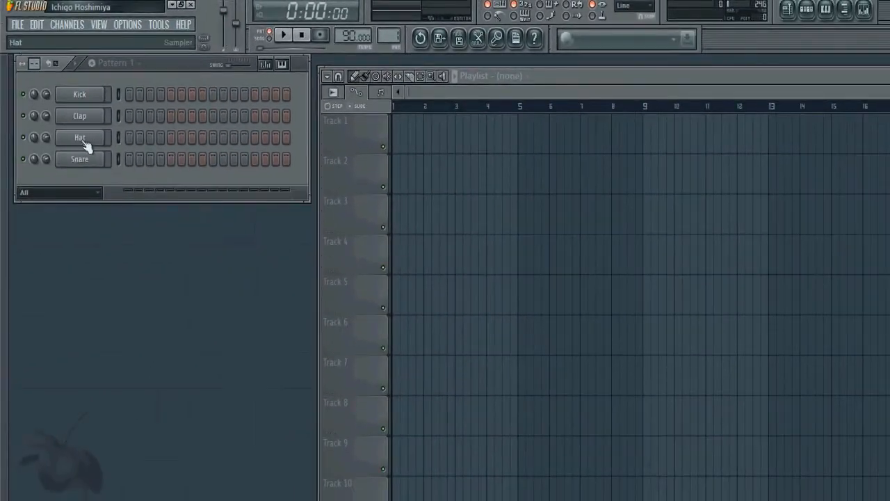
- Insert a Sampler channel above the Hat channel and open its channel settings
{"action": "right_click", "coordinate": [83, 141]}
{"action": "mouse_move", "coordinate": [160, 354]}
{"action": "left_click", "coordinate": [254, 180]}
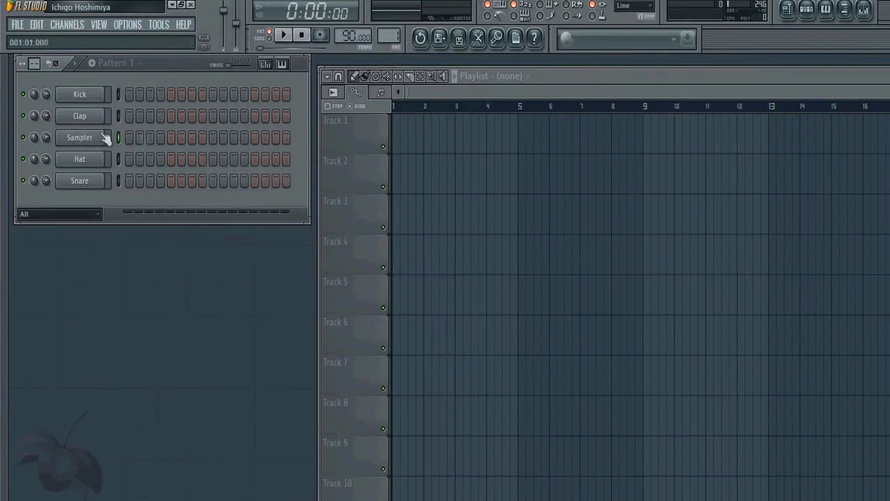
{"action": "left_click", "coordinate": [84, 139]}
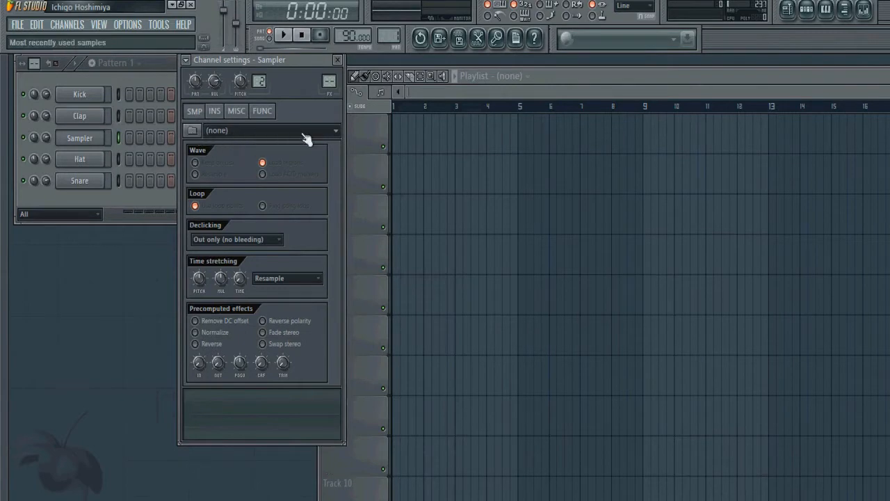
{"action": "left_click_drag", "start_coordinate": [4, 181], "coordinate": [165, 184]}
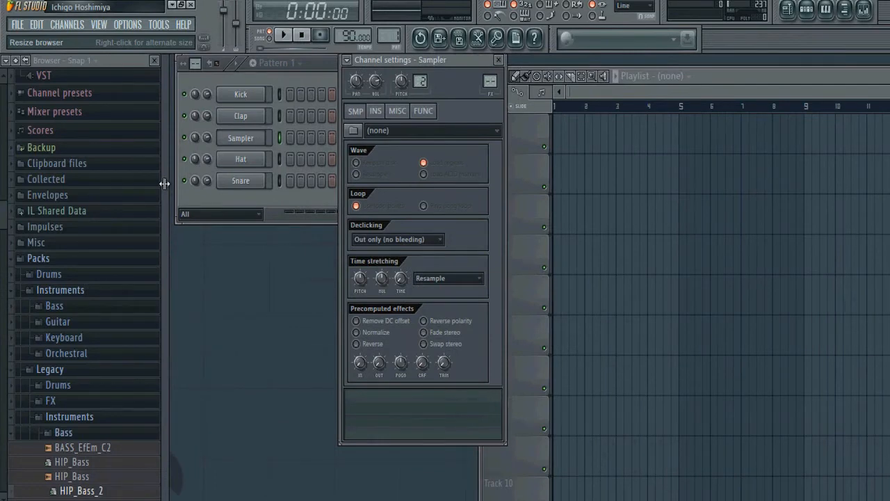
{"action": "left_click_drag", "start_coordinate": [164, 183], "coordinate": [3, 183]}
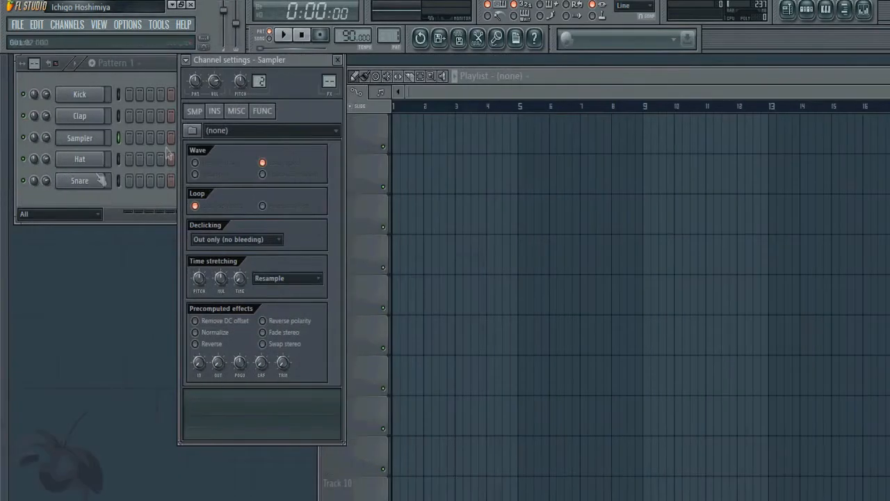
{"action": "left_click_drag", "start_coordinate": [280, 64], "coordinate": [324, 80]}
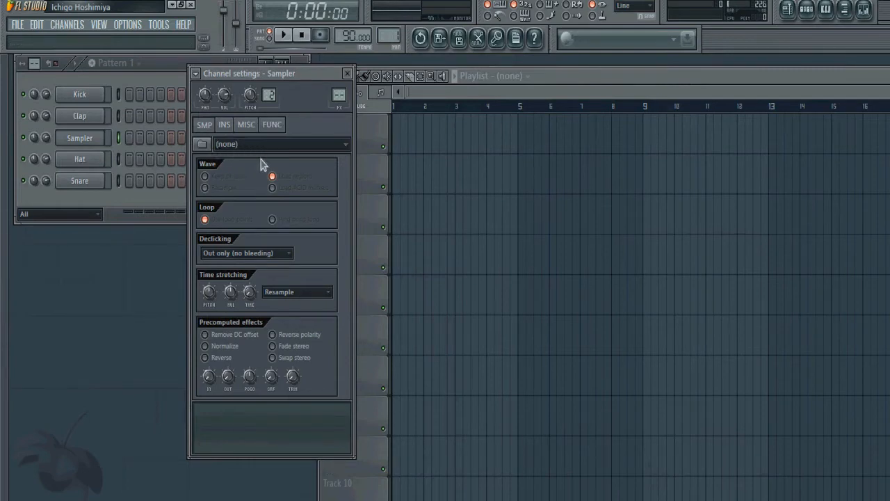
{"action": "left_click_drag", "start_coordinate": [292, 73], "coordinate": [361, 81]}
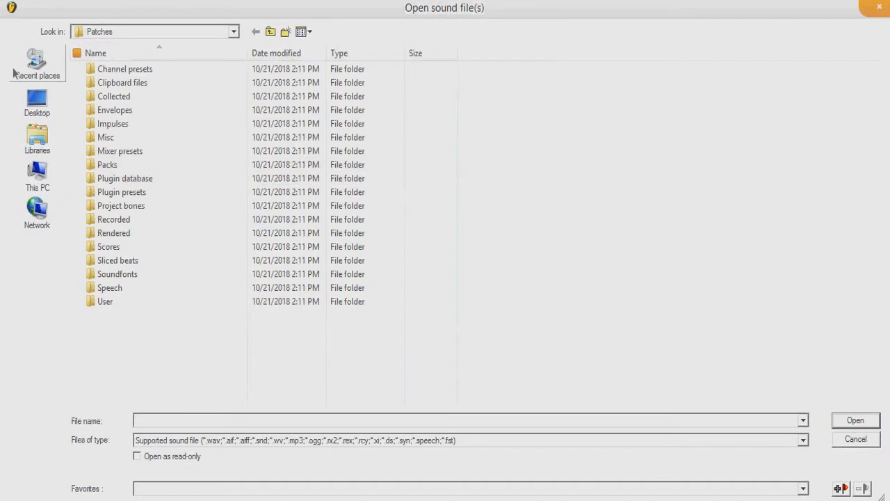
- Load the kick sample DPKIK136 from the recently used DP KIKZ folder into the Sampler channel
{"action": "left_click", "coordinate": [15, 71]}
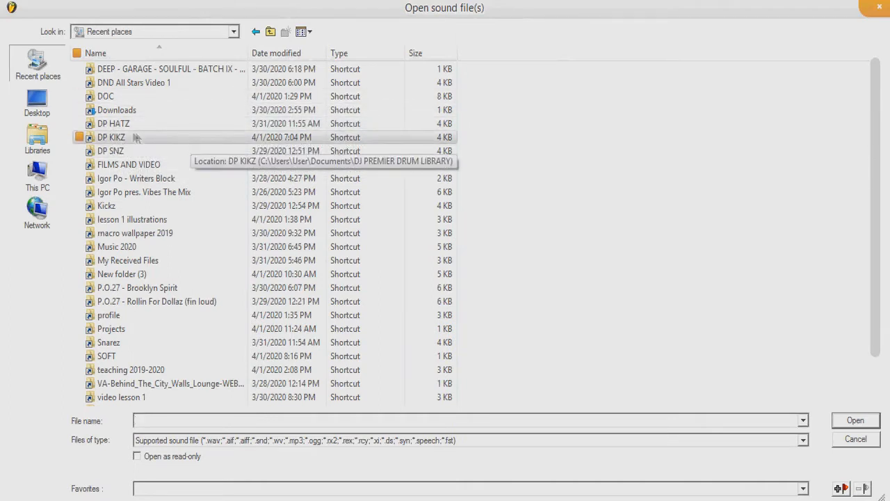
{"action": "double_click", "coordinate": [111, 137]}
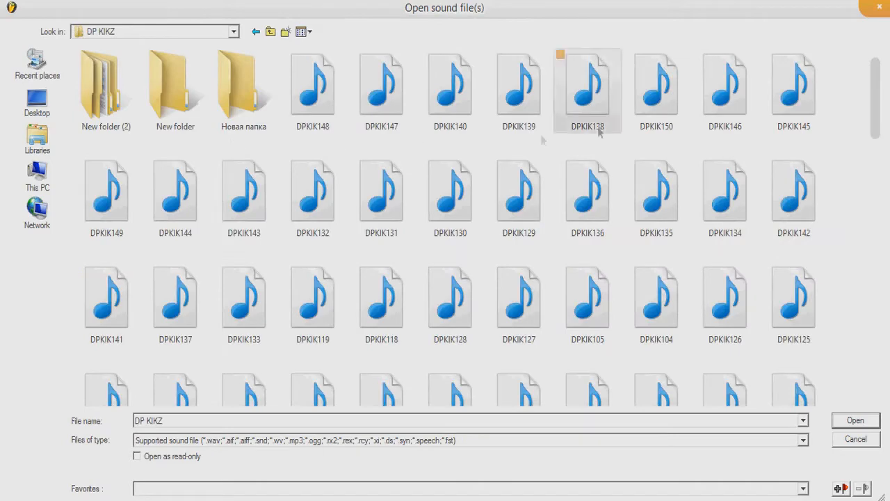
{"action": "mouse_move", "coordinate": [872, 98]}
{"action": "left_mouse_down"}
{"action": "mouse_move", "coordinate": [881, 155]}
{"action": "mouse_move", "coordinate": [877, 105]}
{"action": "left_mouse_up"}
{"action": "left_click", "coordinate": [532, 171]}
{"action": "left_click", "coordinate": [603, 170]}
{"action": "double_click", "coordinate": [604, 170]}
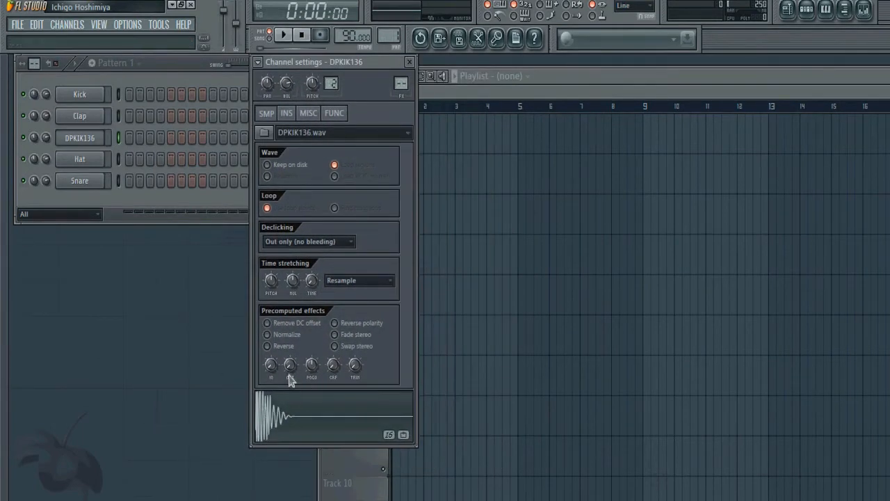
{"action": "left_click_drag", "start_coordinate": [290, 365], "coordinate": [290, 302]}
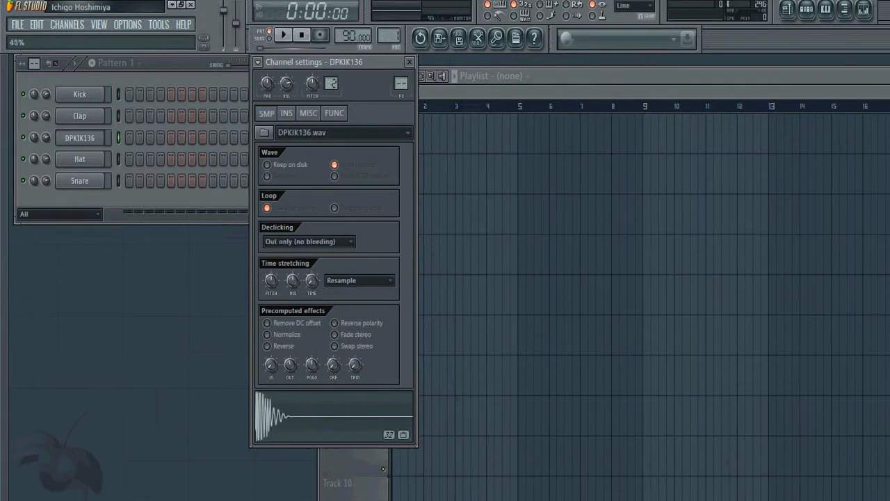
{"action": "left_click_drag", "start_coordinate": [290, 365], "coordinate": [290, 420]}
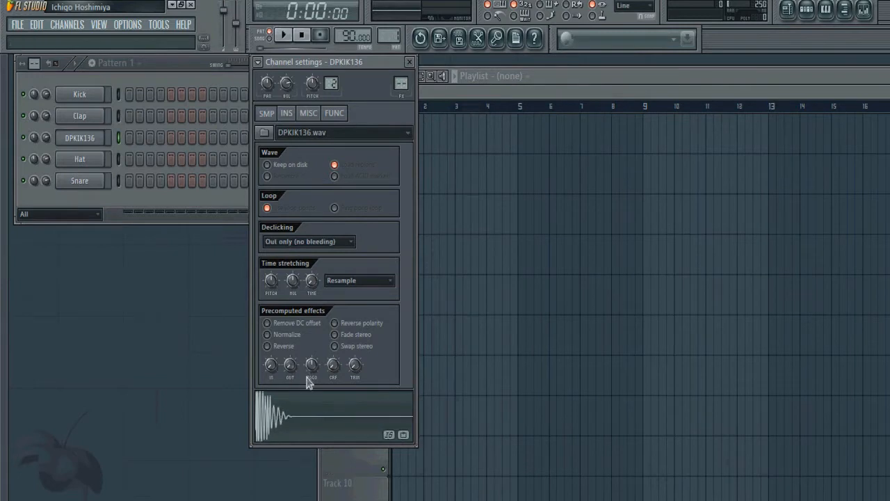
{"action": "left_click_drag", "start_coordinate": [290, 365], "coordinate": [290, 420]}
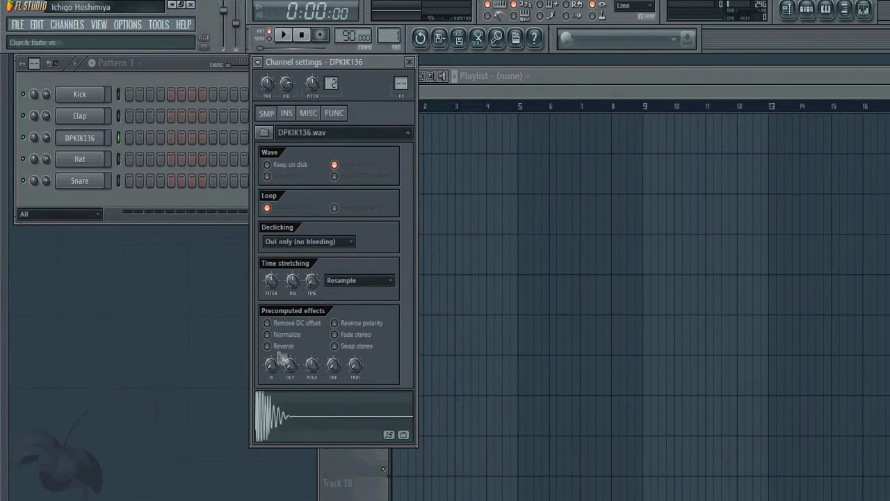
- Close the kick's channel settings and insert another Sampler channel above the DPKIK136 channel
{"action": "left_click_drag", "start_coordinate": [327, 61], "coordinate": [353, 88]}
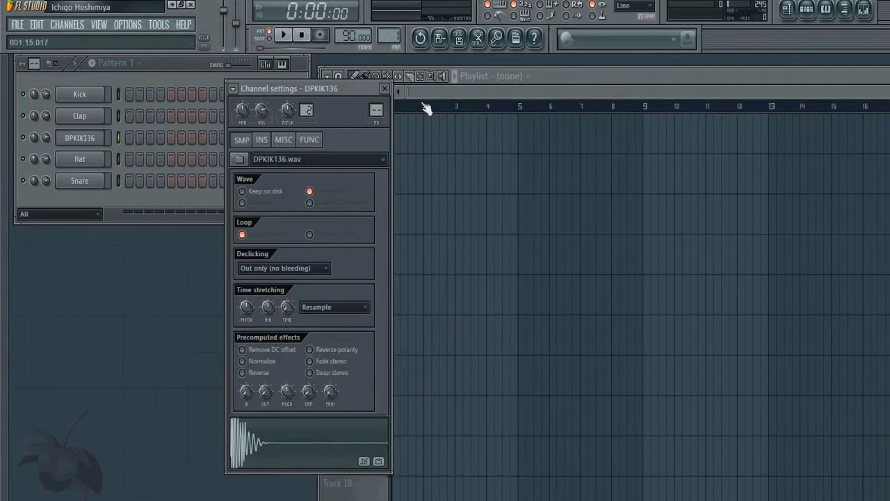
{"action": "left_click", "coordinate": [386, 89]}
{"action": "right_click", "coordinate": [103, 134]}
{"action": "mouse_move", "coordinate": [129, 356]}
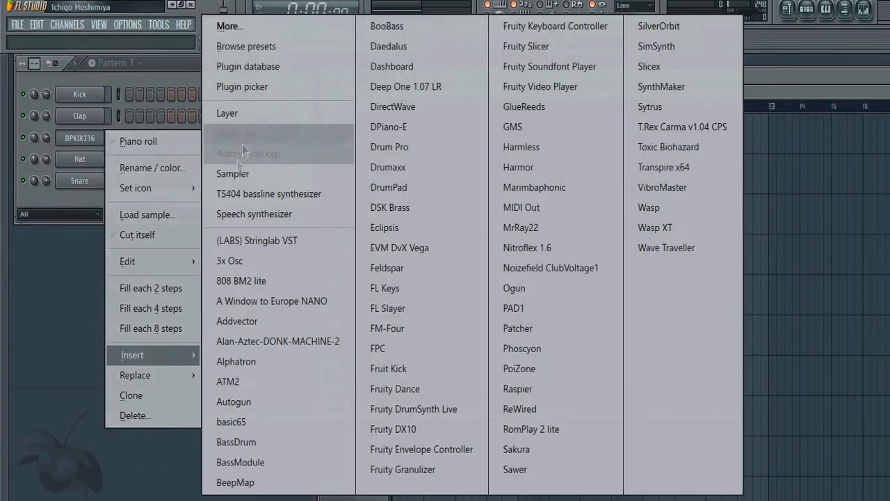
{"action": "left_click", "coordinate": [232, 173]}
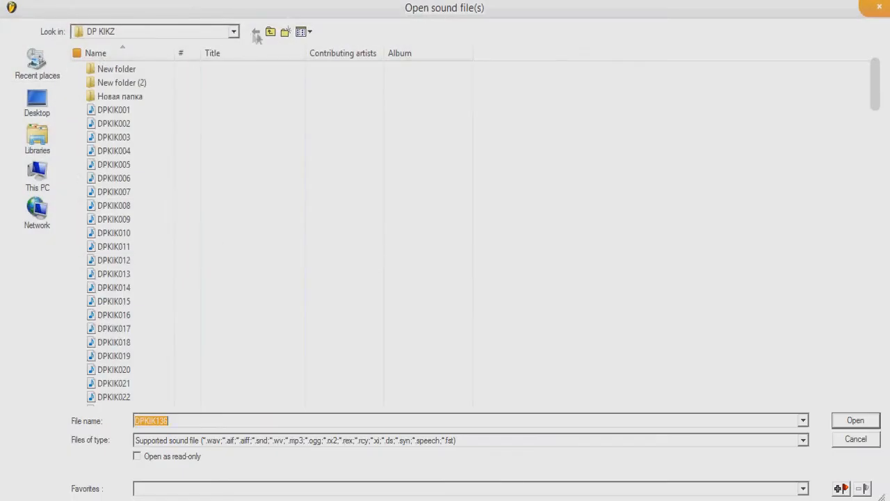
- Load the snare sample DPSN088 from the DP SNZ folder into the new Sampler channel and close its settings
{"action": "left_click", "coordinate": [254, 33]}
{"action": "double_click", "coordinate": [111, 112]}
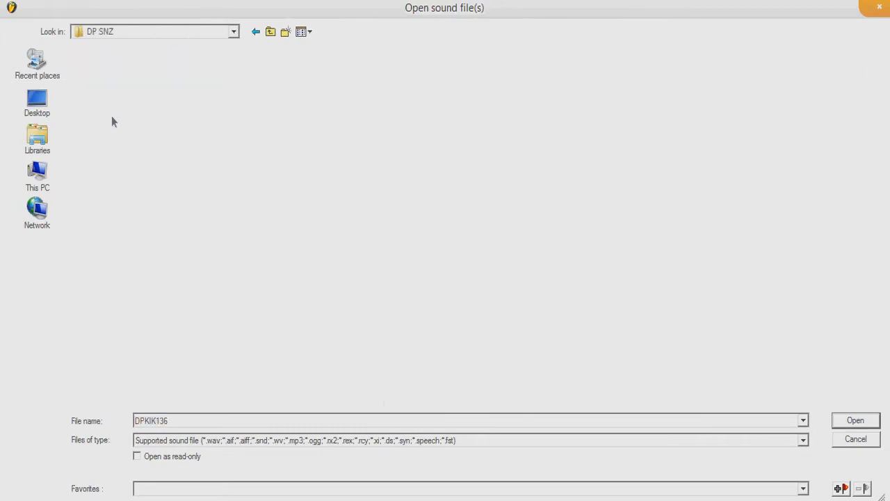
{"action": "left_click", "coordinate": [598, 111]}
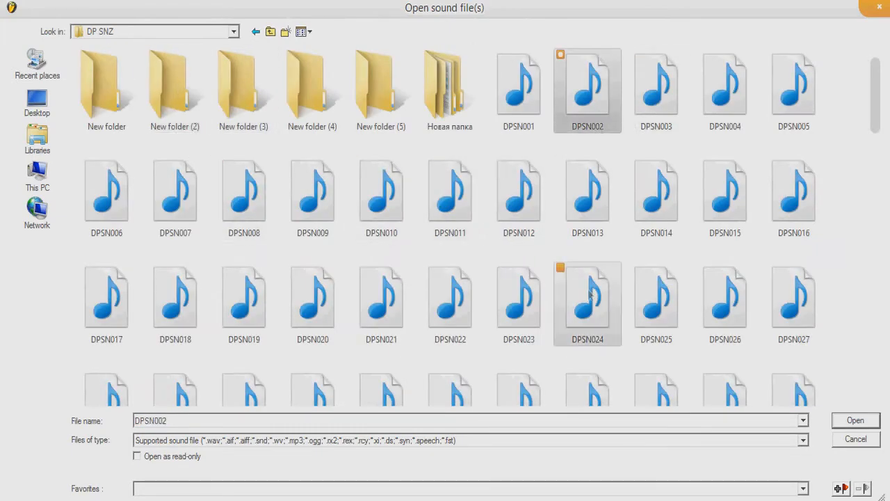
{"action": "left_click", "coordinate": [590, 282]}
{"action": "scroll", "coordinate": [786, 278], "scroll_direction": "down", "scroll_amount": 5}
{"action": "left_click", "coordinate": [750, 244]}
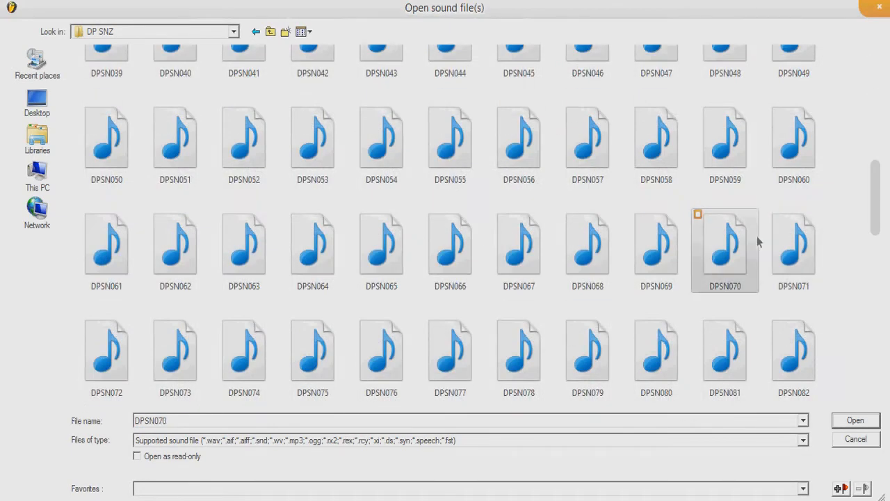
{"action": "left_click", "coordinate": [805, 270]}
{"action": "scroll", "coordinate": [793, 270], "scroll_direction": "down", "scroll_amount": 2}
{"action": "left_click", "coordinate": [463, 287]}
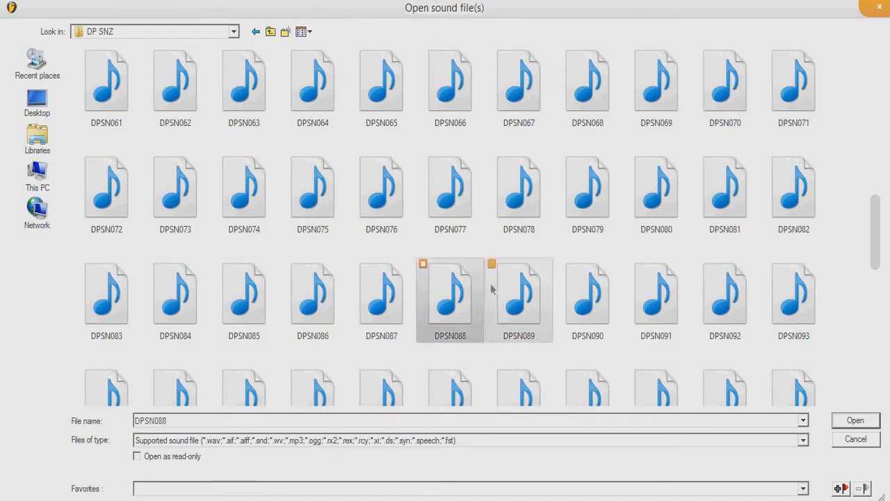
{"action": "double_click", "coordinate": [452, 297]}
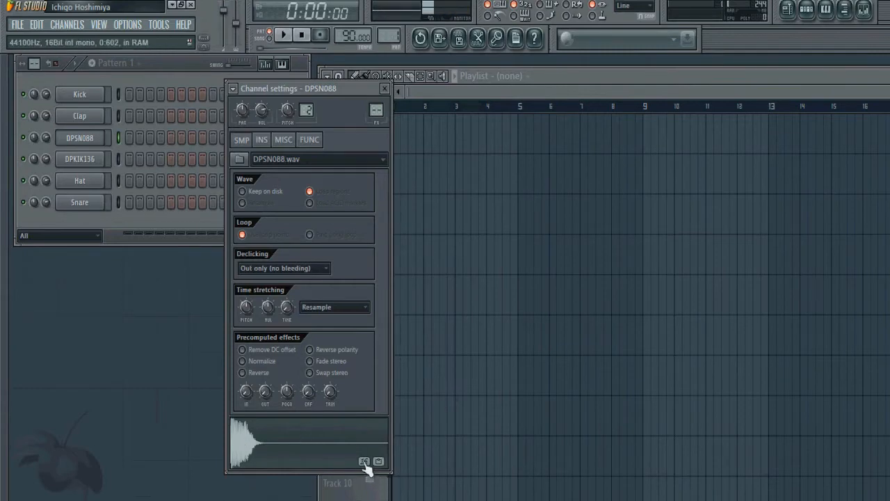
{"action": "left_click", "coordinate": [384, 89]}
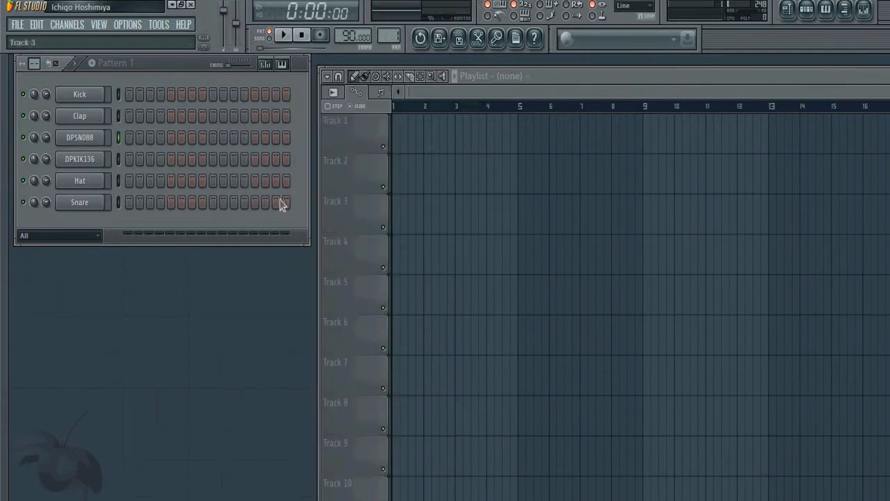
- Color the DPSN088 channel light blue, keeping its name
{"action": "right_click", "coordinate": [90, 141]}
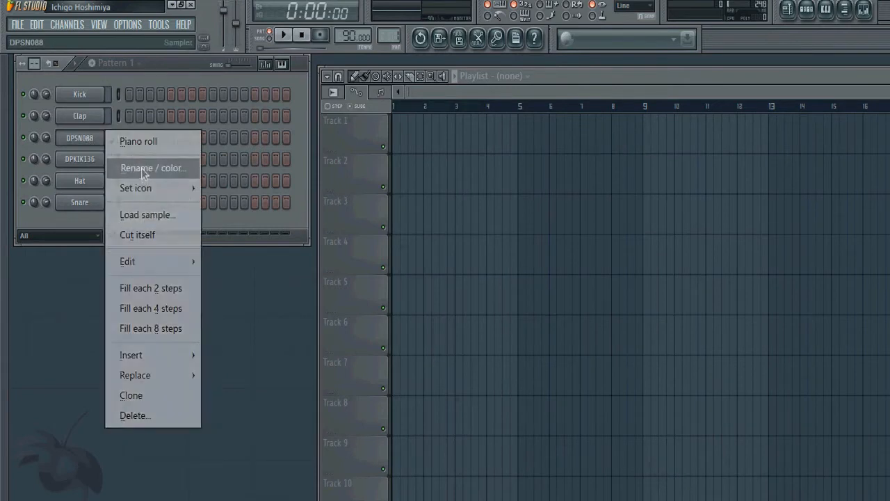
{"action": "left_click", "coordinate": [142, 168]}
{"action": "left_click", "coordinate": [141, 167]}
{"action": "left_click", "coordinate": [224, 146]}
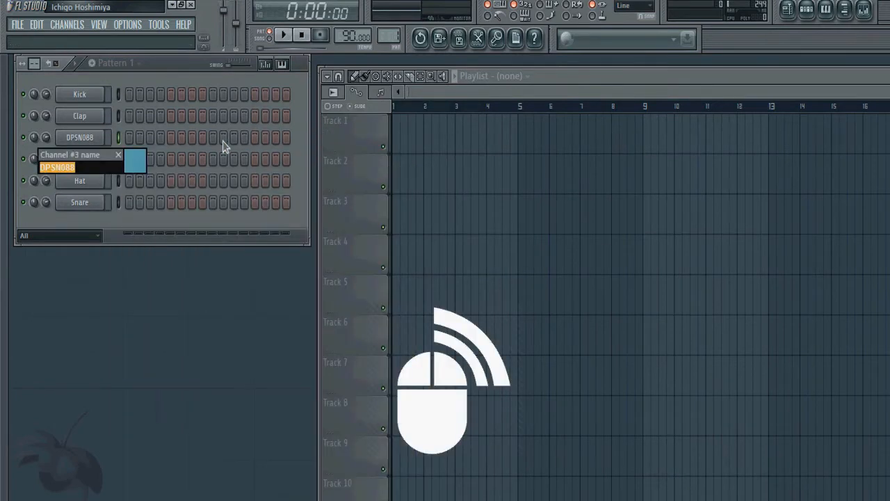
{"action": "key", "text": "Return"}
- Give the DPKIK136 channel the same light blue color as the snare channel, keeping its name
{"action": "right_click", "coordinate": [104, 157]}
{"action": "left_click", "coordinate": [160, 190]}
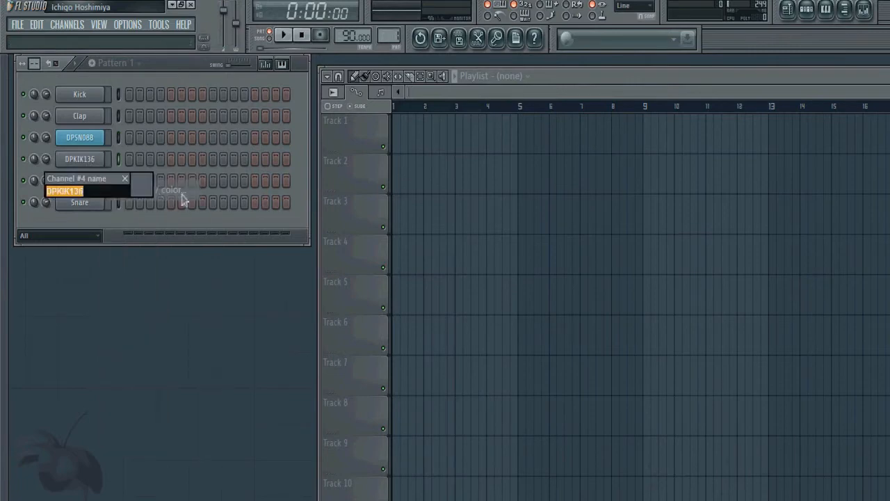
{"action": "left_click", "coordinate": [150, 269]}
{"action": "left_click", "coordinate": [143, 185]}
{"action": "left_click", "coordinate": [139, 267]}
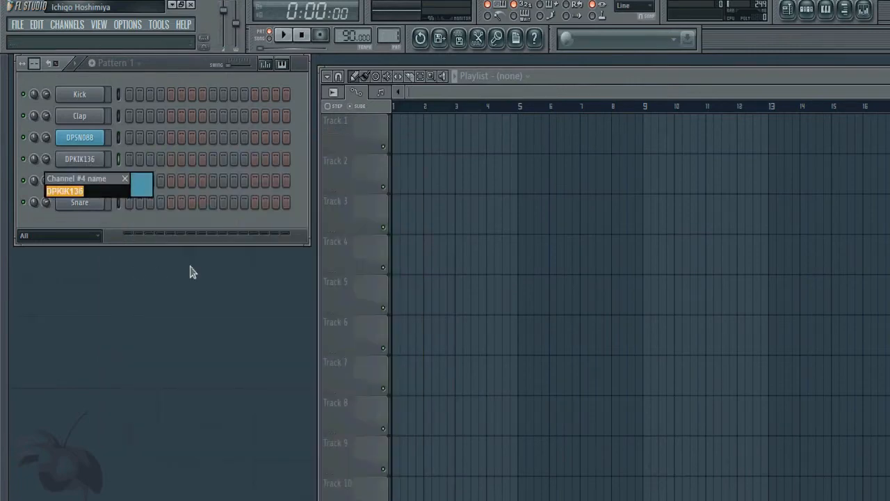
{"action": "key", "text": "Return"}
{"action": "right_click", "coordinate": [102, 159]}
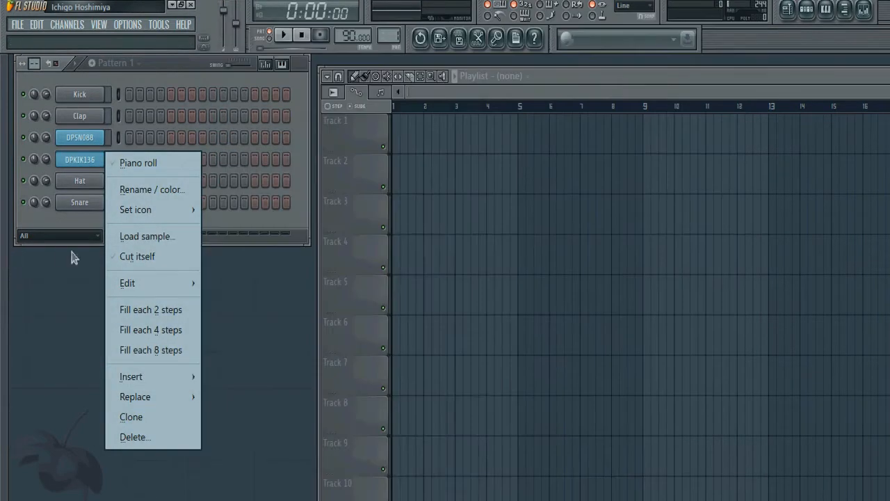
{"action": "left_click", "coordinate": [27, 259]}
- Collapse the Legacy pack in the browser and open the Percussion folder of the Drums pack
{"action": "mouse_move", "coordinate": [3, 251]}
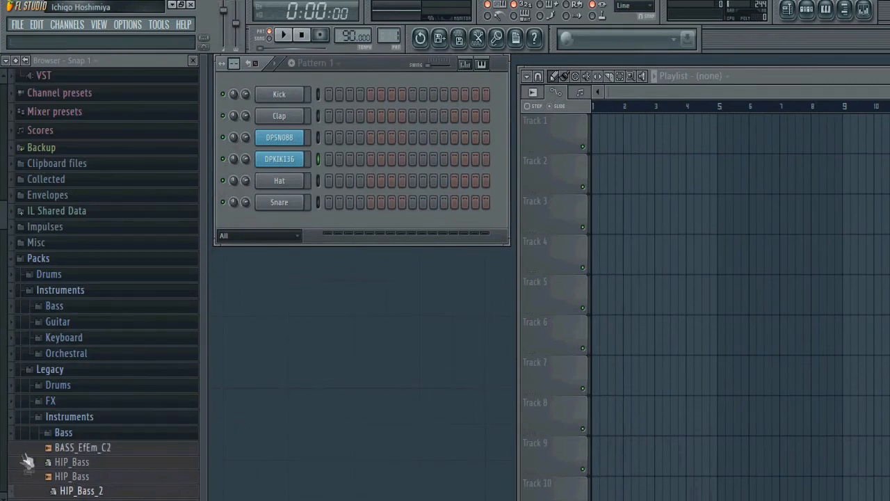
{"action": "left_click", "coordinate": [49, 403]}
{"action": "left_click", "coordinate": [53, 195]}
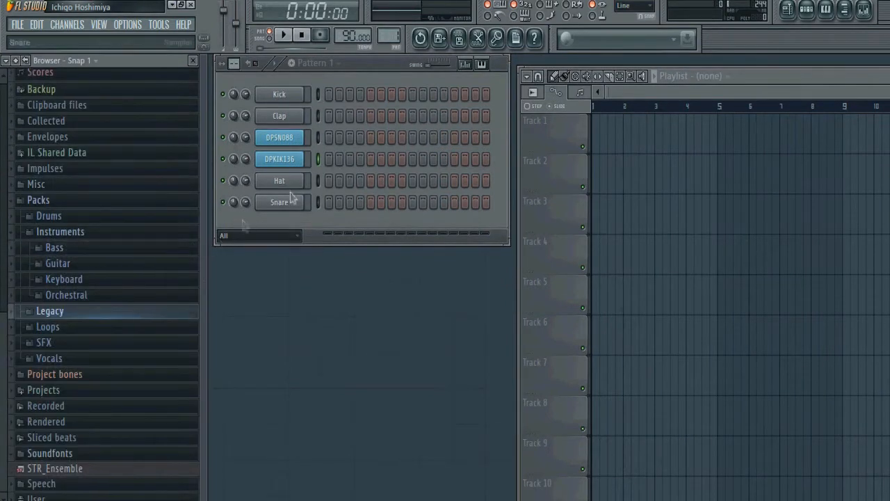
{"action": "left_click", "coordinate": [50, 217]}
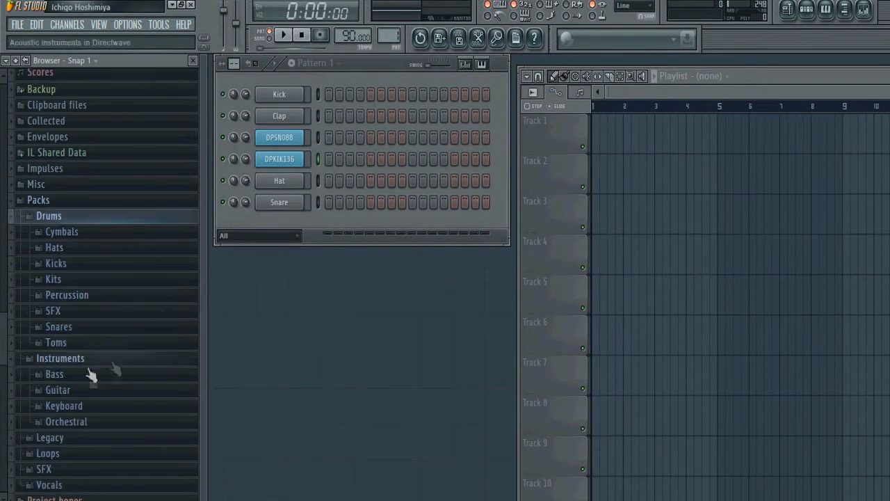
{"action": "left_click", "coordinate": [69, 298]}
- Find the Linn Tamb sample among the percussion sounds and add it as a new channel below Snare
{"action": "scroll", "coordinate": [133, 349], "scroll_direction": "down", "scroll_amount": 10}
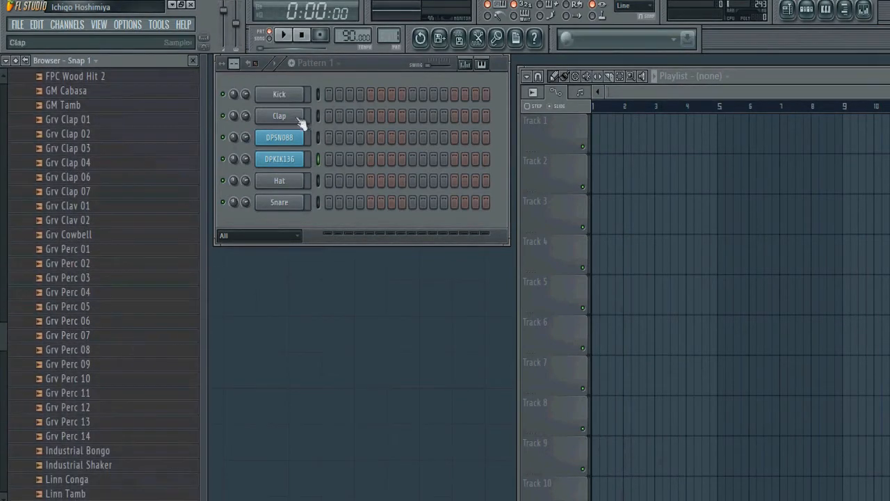
{"action": "scroll", "coordinate": [88, 348], "scroll_direction": "down", "scroll_amount": 5}
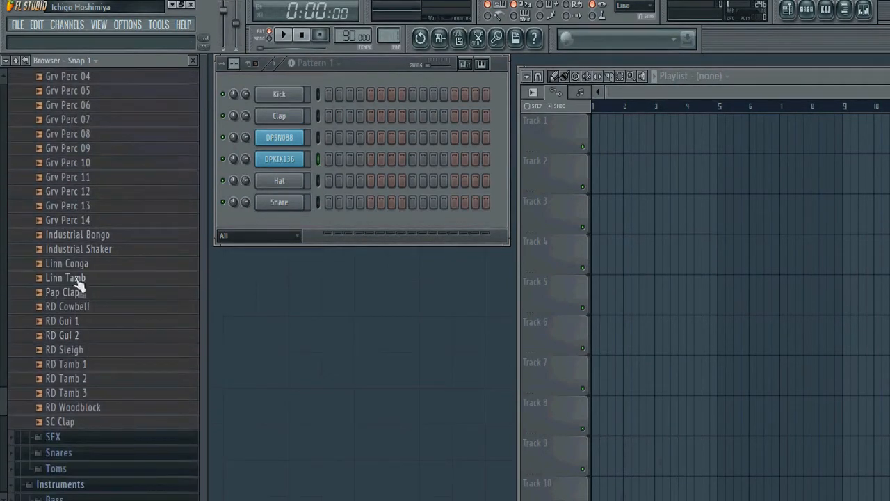
{"action": "scroll", "coordinate": [133, 288], "scroll_direction": "up", "scroll_amount": 5}
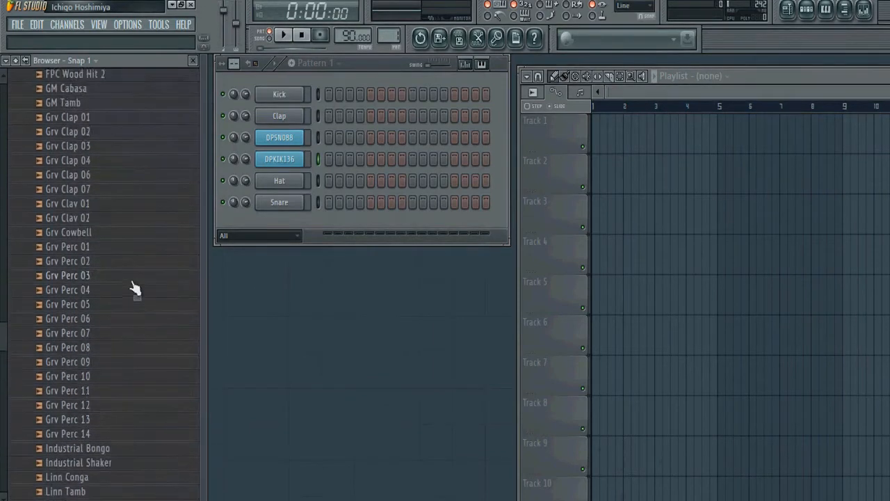
{"action": "scroll", "coordinate": [133, 288], "scroll_direction": "down", "scroll_amount": 4}
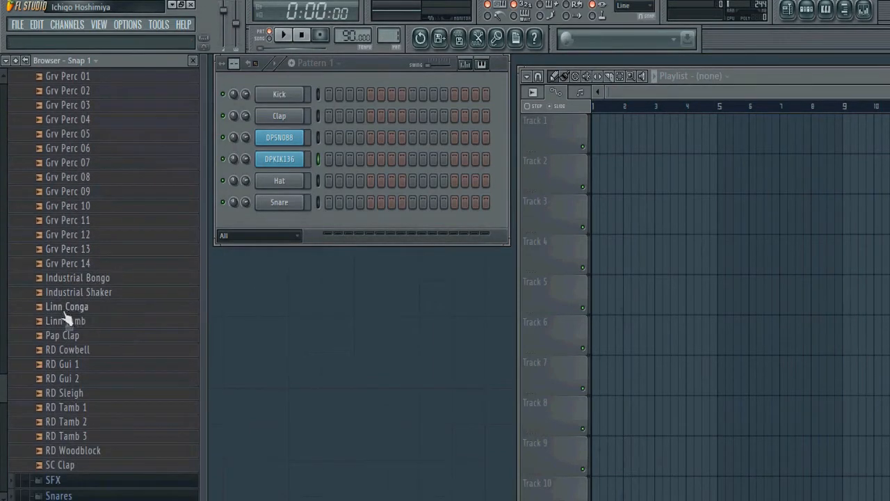
{"action": "left_click_drag", "start_coordinate": [76, 324], "coordinate": [291, 217]}
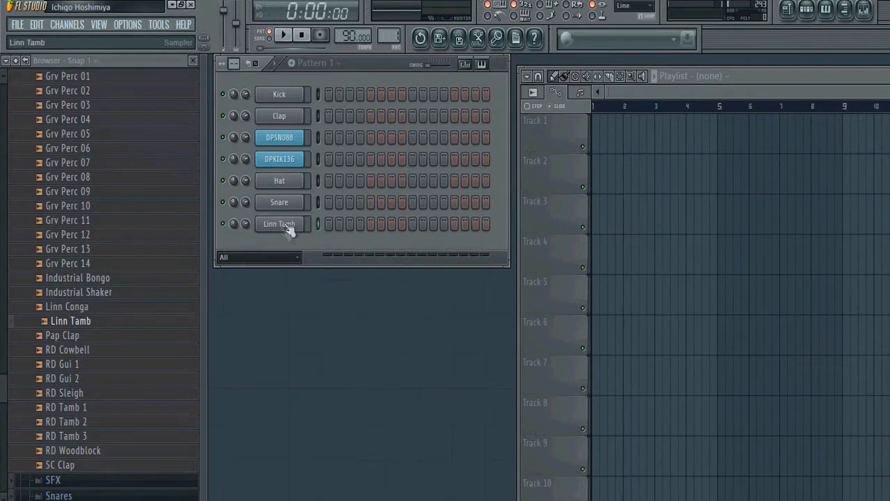
- Color the Linn Tamb channel the same light blue as the snare and kick channels, keeping its name
{"action": "right_click", "coordinate": [288, 224]}
{"action": "left_click", "coordinate": [352, 236]}
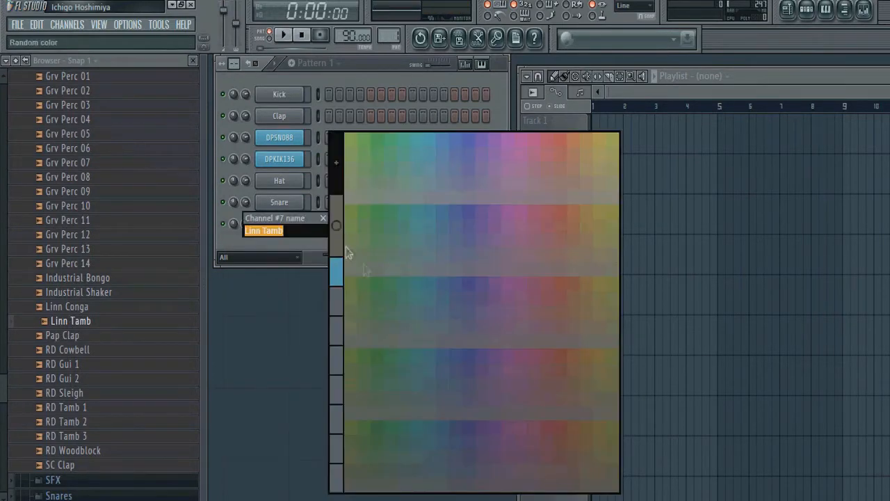
{"action": "key", "text": "Return"}
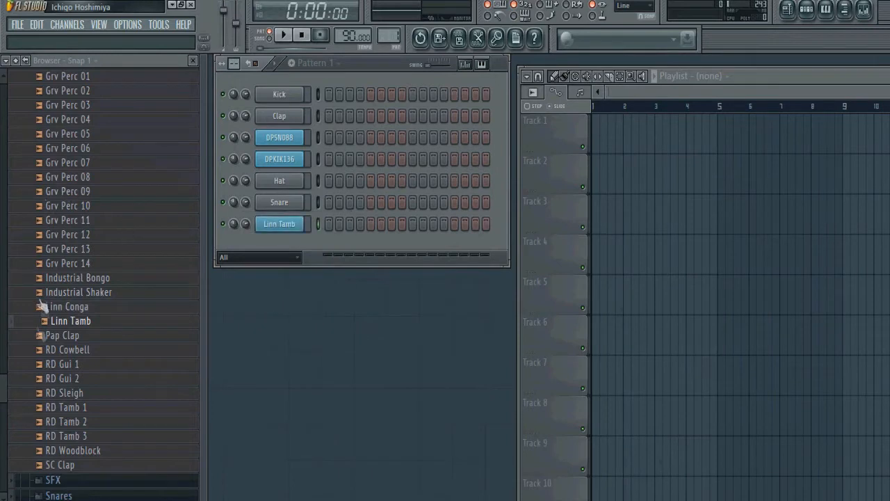
- Hide the browser and widen the step sequencer to show 32 steps per channel
{"action": "left_click_drag", "start_coordinate": [204, 349], "coordinate": [2, 332]}
{"action": "left_click_drag", "start_coordinate": [199, 66], "coordinate": [212, 69]}
{"action": "left_click_drag", "start_coordinate": [49, 66], "coordinate": [50, 52]}
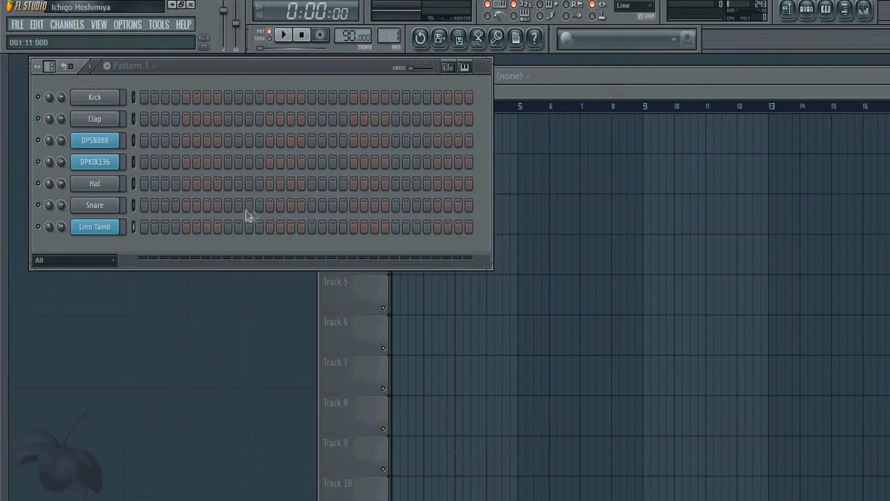
{"action": "mouse_move", "coordinate": [275, 67]}
{"action": "left_mouse_down"}
{"action": "mouse_move", "coordinate": [302, 73]}
{"action": "mouse_move", "coordinate": [264, 72]}
{"action": "left_mouse_up"}
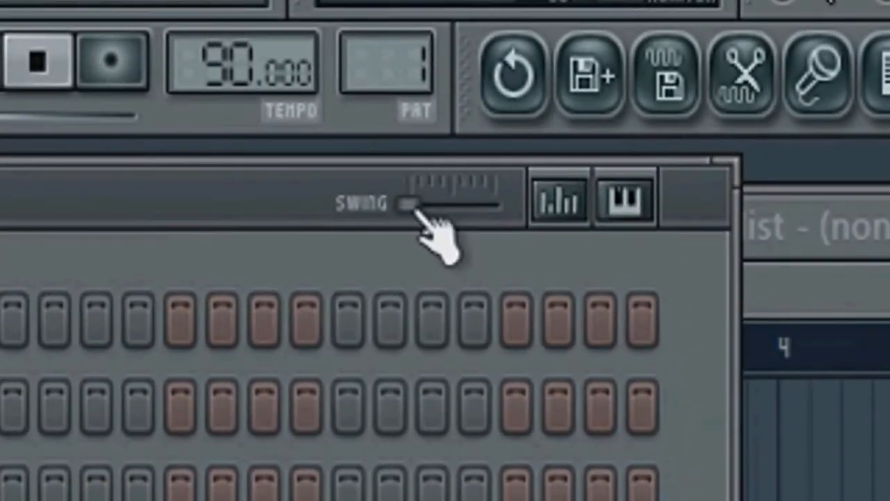
- Try a swing amount between minimum and maximum for the step sequencer
{"action": "left_click_drag", "start_coordinate": [415, 208], "coordinate": [478, 207]}
{"action": "mouse_move", "coordinate": [475, 204]}
{"action": "left_mouse_down"}
{"action": "mouse_move", "coordinate": [409, 203]}
{"action": "mouse_move", "coordinate": [463, 204]}
{"action": "left_mouse_up"}
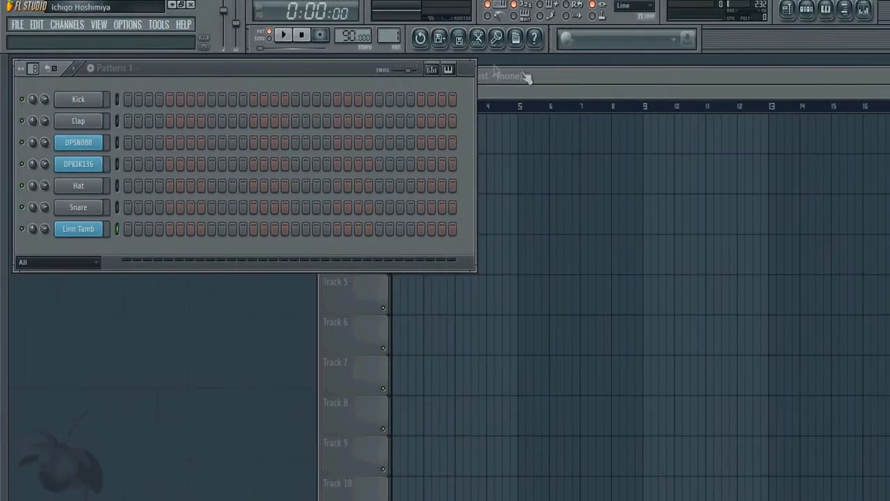
- Move the Playlist clear of the step sequencer and reset the step sequencer's swing to its minimum
{"action": "left_click_drag", "start_coordinate": [527, 78], "coordinate": [663, 70]}
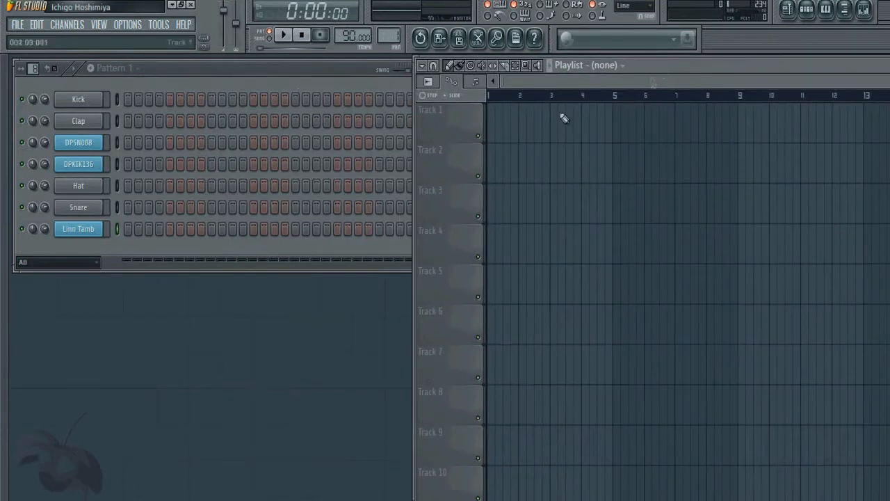
{"action": "left_click", "coordinate": [319, 79]}
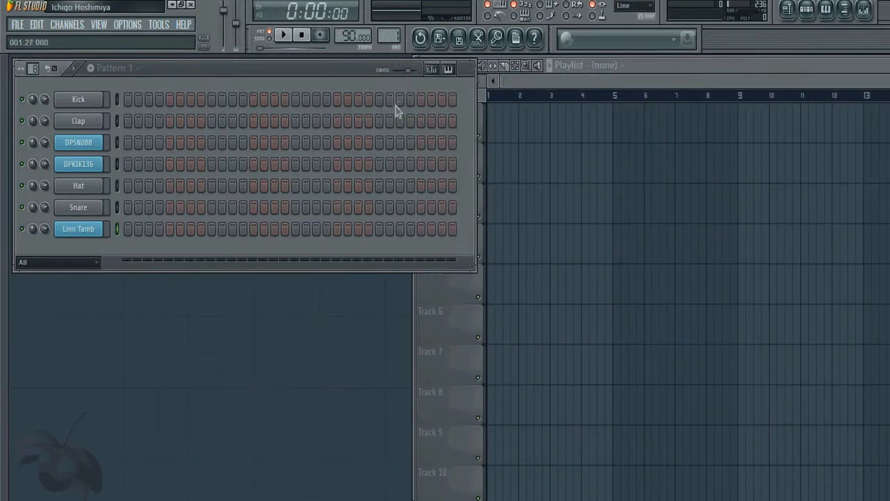
{"action": "right_click", "coordinate": [410, 75]}
{"action": "left_click", "coordinate": [358, 77]}
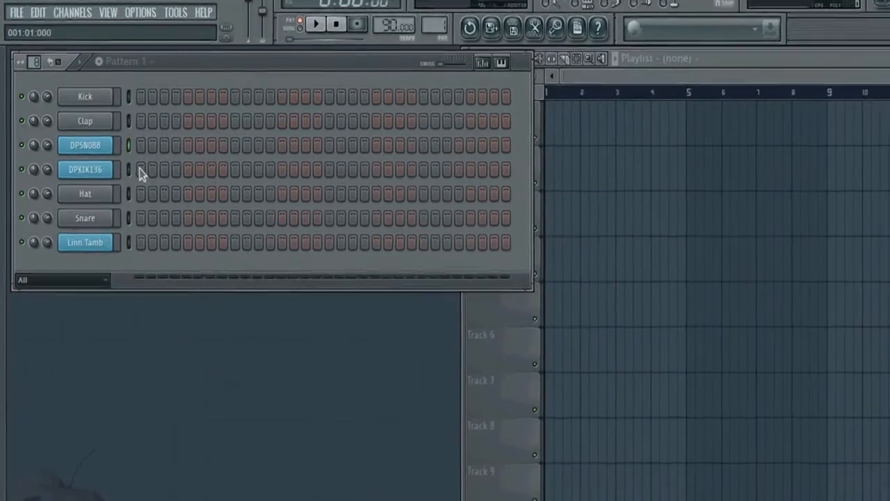
- Place hits on steps 5, 13, 21 and 29 of the DPSN088 snare channel
{"action": "left_click", "coordinate": [141, 171]}
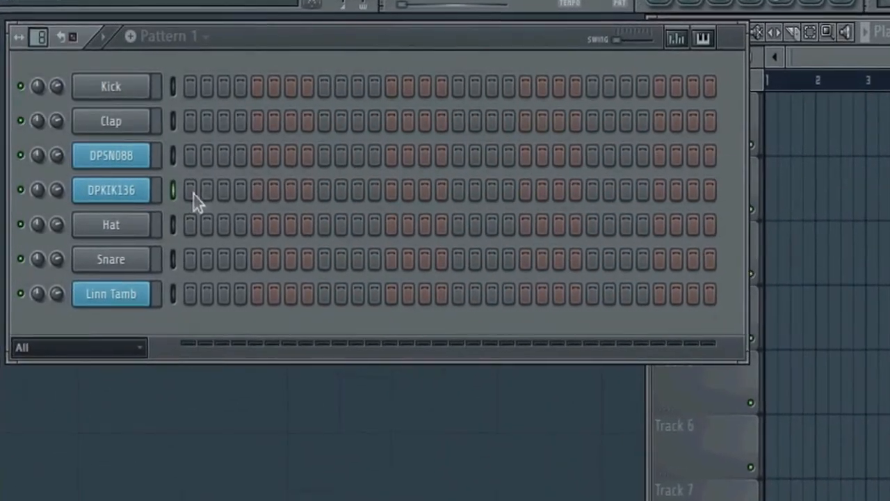
{"action": "left_click", "coordinate": [257, 155]}
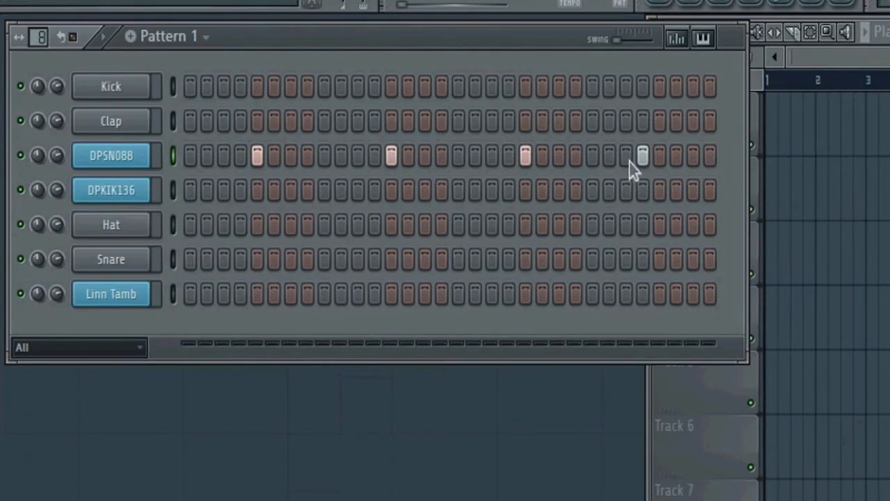
- Try filling the DPSN088 channel each 4, each 2 and each 8 steps, and clear its row
{"action": "right_click", "coordinate": [132, 161]}
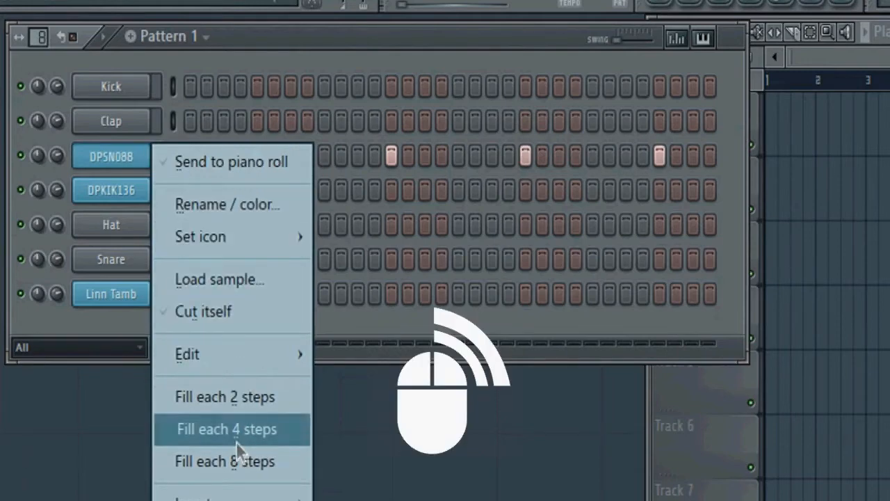
{"action": "left_click", "coordinate": [235, 431]}
{"action": "right_click", "coordinate": [122, 162]}
{"action": "left_click", "coordinate": [229, 400]}
{"action": "right_click", "coordinate": [120, 158]}
{"action": "left_click", "coordinate": [228, 468]}
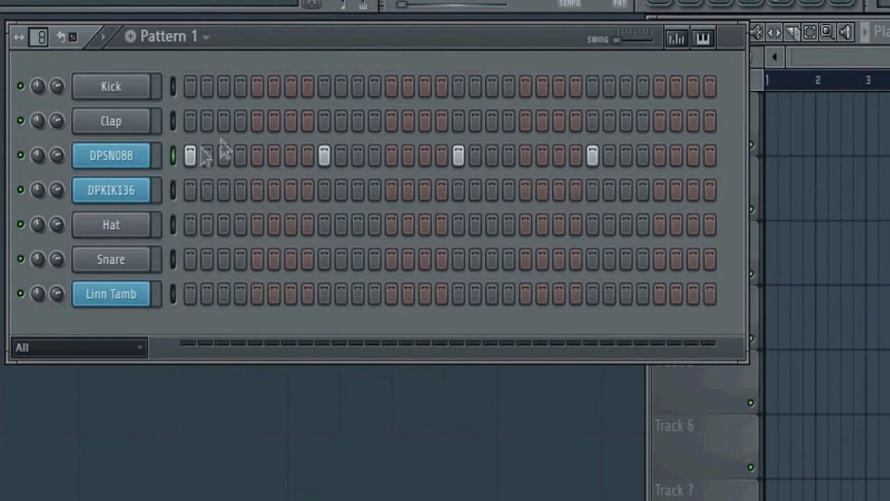
{"action": "right_click", "coordinate": [83, 159]}
{"action": "left_click", "coordinate": [206, 468]}
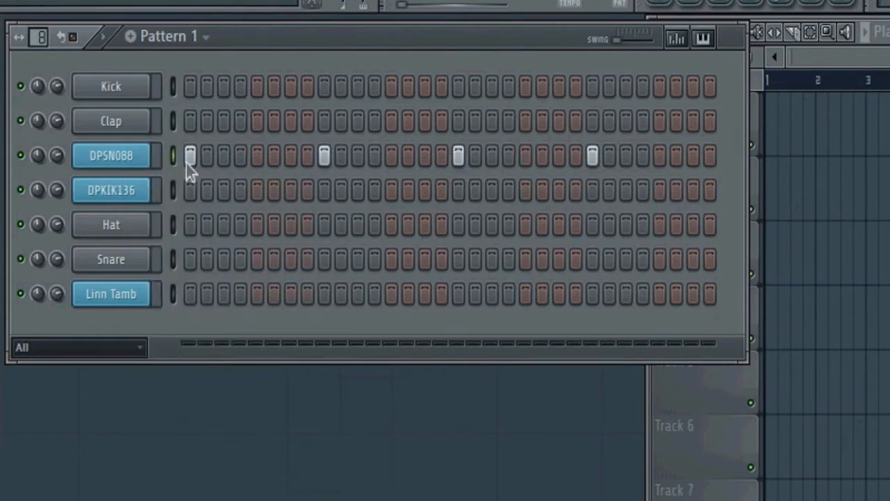
{"action": "left_click_drag", "start_coordinate": [186, 161], "coordinate": [668, 152]}
{"action": "left_click", "coordinate": [273, 157]}
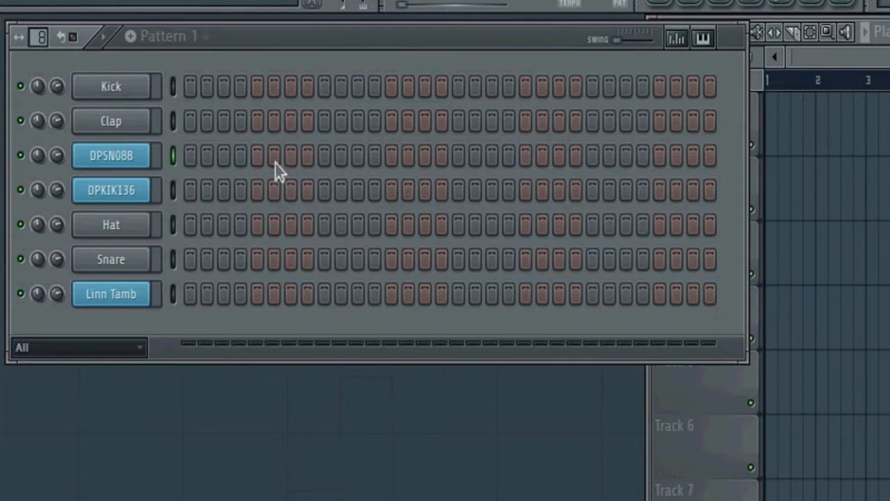
- Place snare hits in the emptied DPSN088 row on steps 5, 13, 21 and 29
{"action": "left_click", "coordinate": [257, 155]}
{"action": "left_click", "coordinate": [392, 157]}
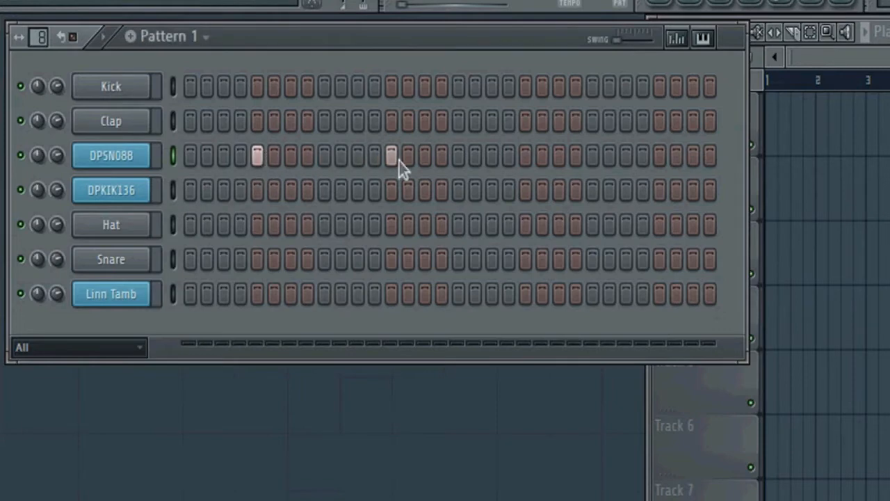
{"action": "left_click", "coordinate": [510, 158]}
{"action": "left_click", "coordinate": [524, 157]}
- Lower all four DPSN088 snare hits to B4 in the keyboard editor and close the editor
{"action": "left_click", "coordinate": [702, 39]}
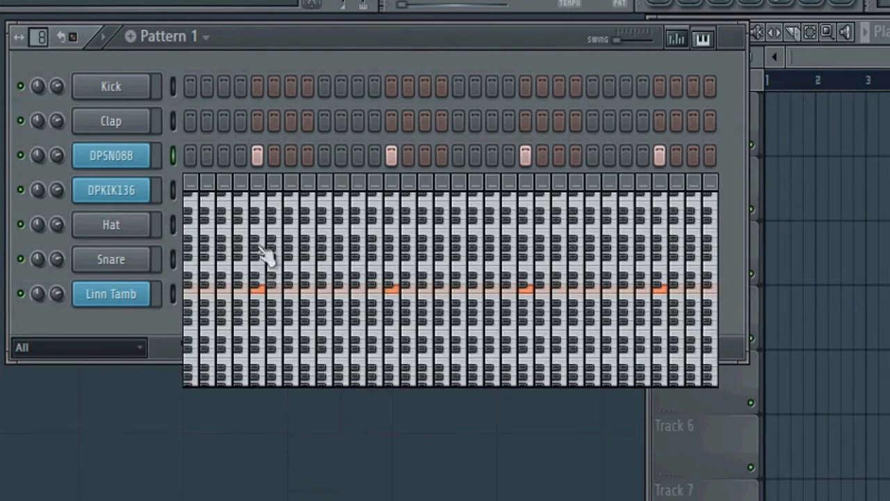
{"action": "left_click", "coordinate": [701, 37]}
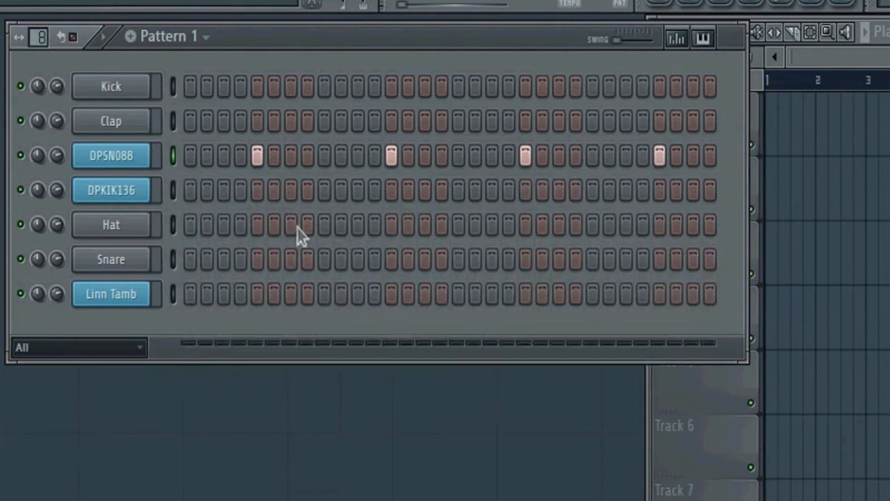
{"action": "left_click", "coordinate": [702, 39]}
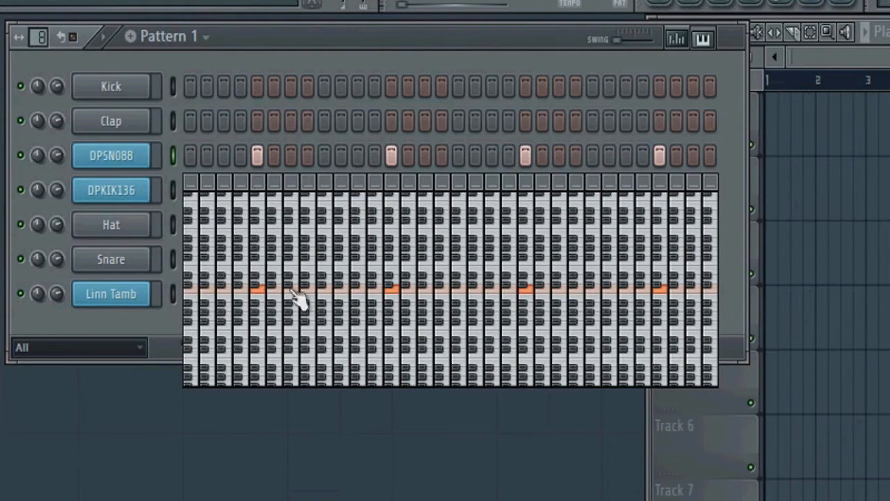
{"action": "mouse_move", "coordinate": [264, 308]}
{"action": "left_mouse_down"}
{"action": "mouse_move", "coordinate": [267, 256]}
{"action": "mouse_move", "coordinate": [275, 306]}
{"action": "mouse_move", "coordinate": [269, 301]}
{"action": "left_mouse_up"}
{"action": "right_click", "coordinate": [264, 301]}
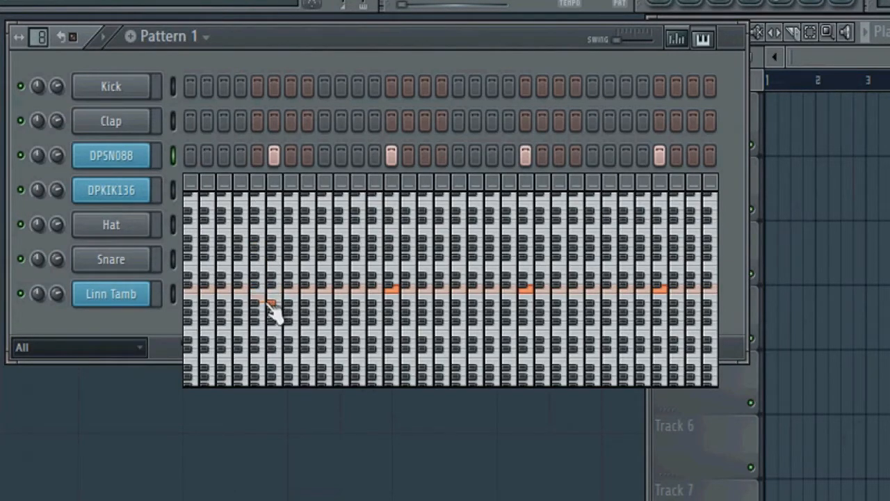
{"action": "right_click", "coordinate": [277, 299]}
{"action": "left_click", "coordinate": [257, 300]}
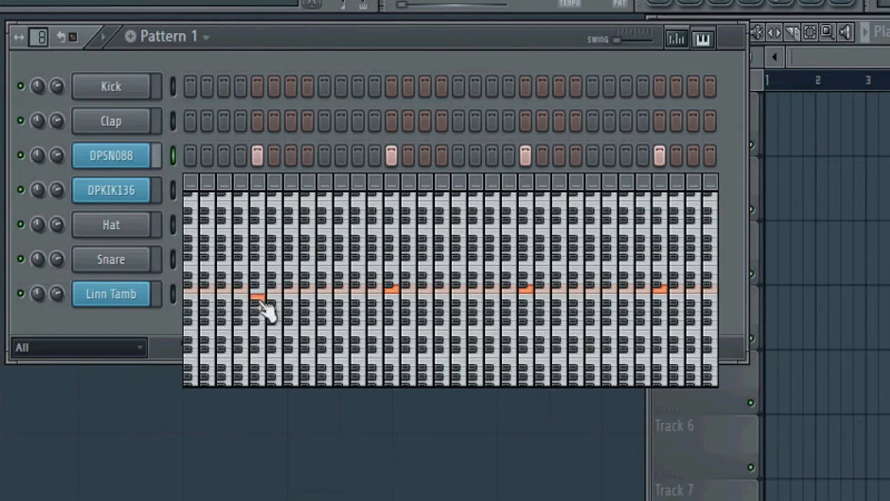
{"action": "left_click", "coordinate": [391, 301]}
{"action": "left_click", "coordinate": [525, 301]}
{"action": "left_click", "coordinate": [659, 300]}
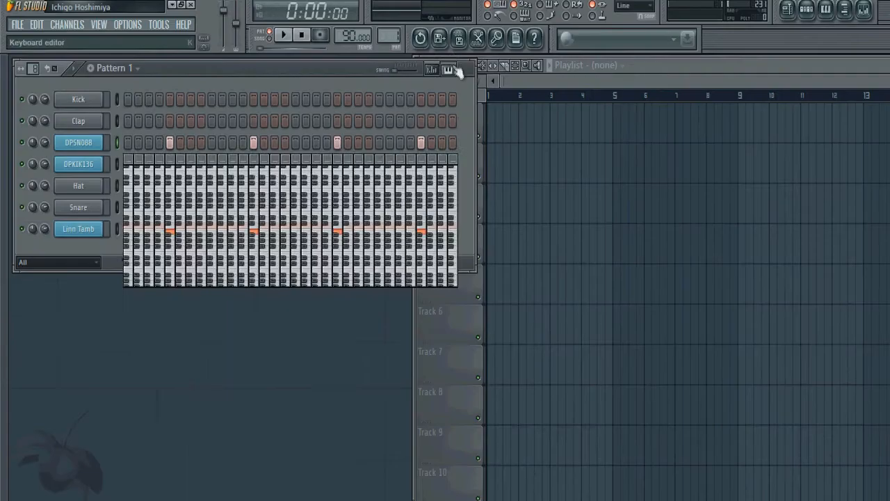
{"action": "left_click", "coordinate": [455, 70]}
- Send the DPSN088 channel's hits to the piano roll and maximize the piano roll window
{"action": "right_click", "coordinate": [100, 143]}
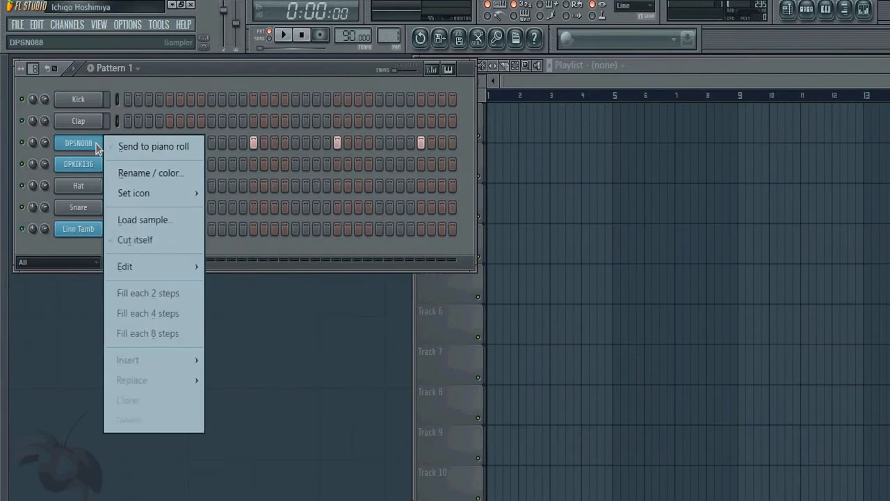
{"action": "left_click", "coordinate": [141, 147]}
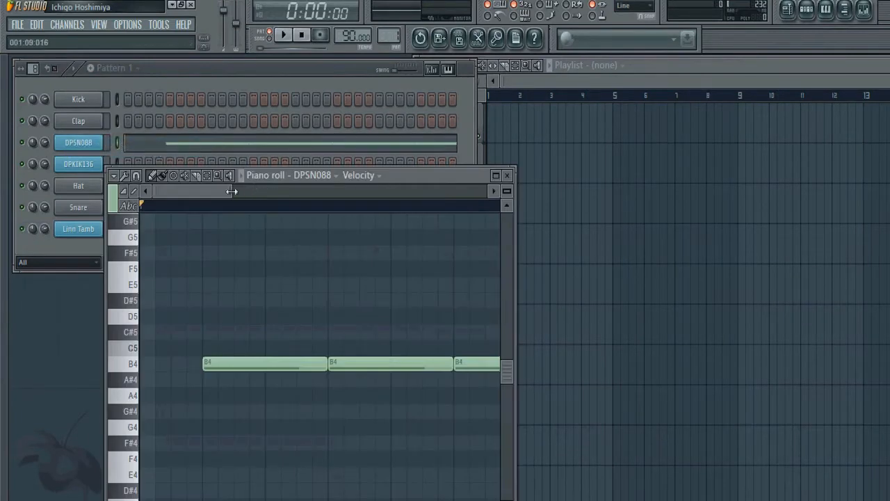
{"action": "left_click_drag", "start_coordinate": [232, 191], "coordinate": [384, 192]}
{"action": "left_click", "coordinate": [496, 175]}
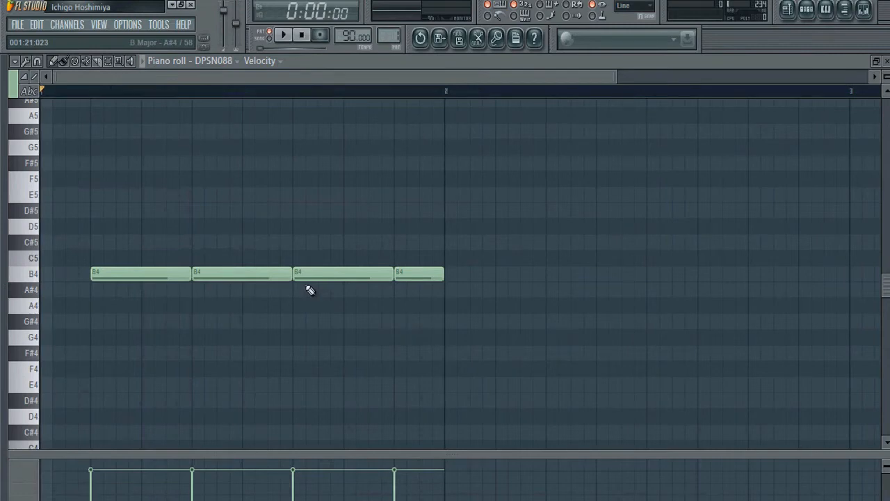
- Select all the snare notes in the piano roll and try transposing them up and down by semitones
{"action": "key", "text": "ctrl+a"}
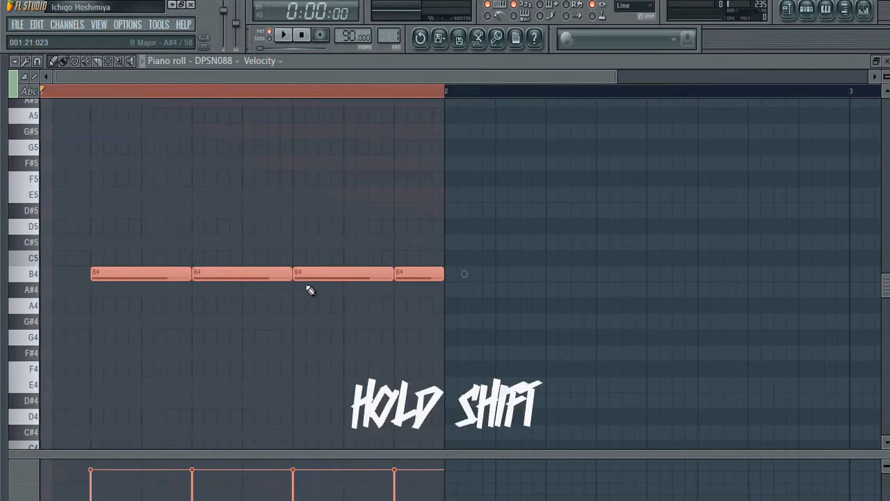
{"action": "key", "text": "shift+Up"}
{"action": "key", "text": "shift+Down"}
{"action": "key", "text": "shift+Up"}
{"action": "key", "text": "shift+Down"}
{"action": "key", "text": "shift+Up"}
{"action": "key", "text": "shift+Down"}
{"action": "key", "text": "shift+Down"}
{"action": "key", "text": "shift+Up"}
{"action": "key", "text": "shift+Up"}
{"action": "key", "text": "shift+Down"}
{"action": "key", "text": "shift+Down"}
- Play the pattern while transposing the selected snare notes up to C5 and down to G#4
{"action": "left_click", "coordinate": [286, 35]}
{"action": "key", "text": "shift+Up"}
{"action": "key", "text": "shift+Up"}
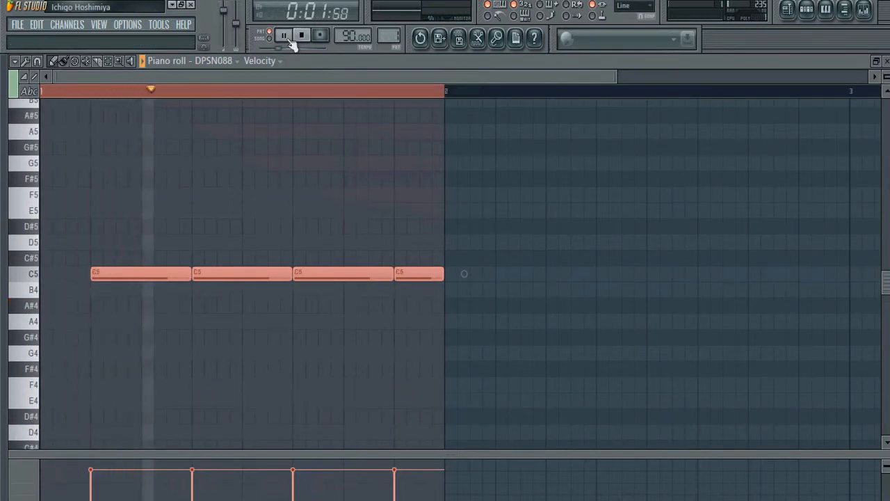
{"action": "key", "text": "shift+Down"}
{"action": "key", "text": "shift+Down"}
{"action": "key", "text": "shift+Down"}
{"action": "key", "text": "shift+Down"}
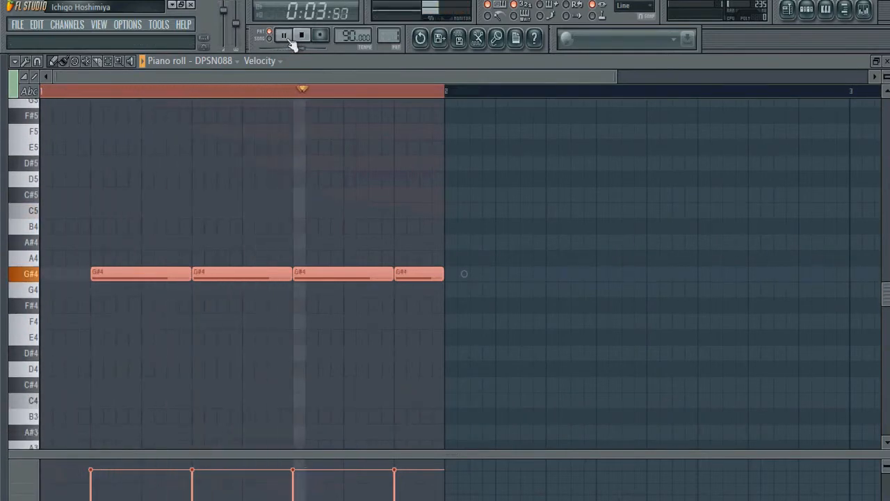
- Transpose the selected DPSN088 snare notes up to B4, then close the piano roll and stop playback
{"action": "key", "text": "shift+Up"}
{"action": "key", "text": "shift+Up"}
{"action": "key", "text": "shift+Up"}
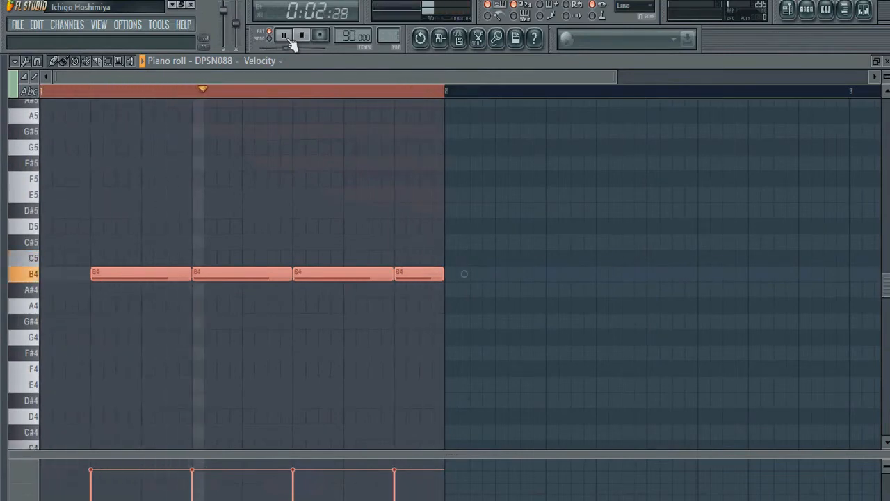
{"action": "left_click", "coordinate": [886, 62]}
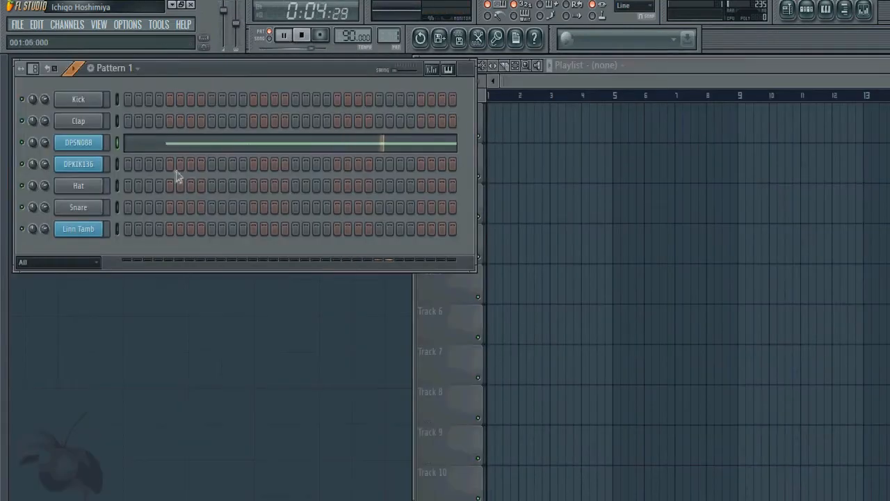
{"action": "left_click", "coordinate": [318, 142]}
{"action": "left_click_drag", "start_coordinate": [511, 88], "coordinate": [512, 89]}
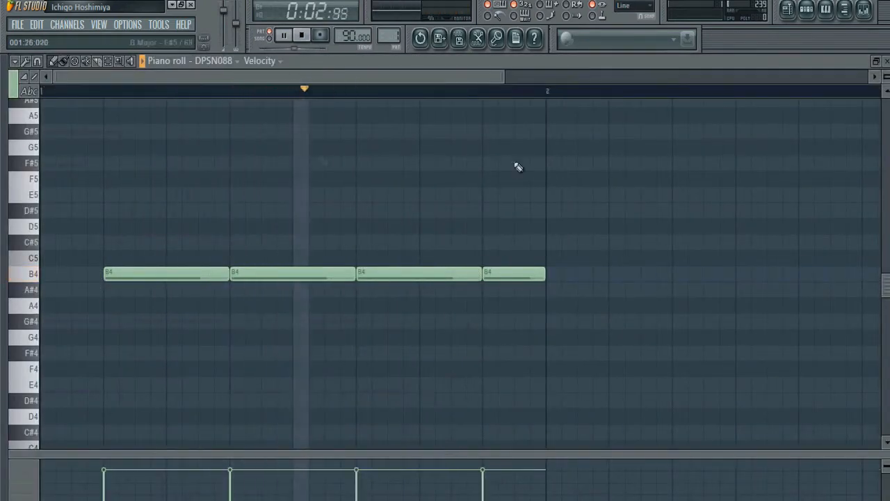
{"action": "left_click", "coordinate": [886, 62]}
{"action": "left_click", "coordinate": [118, 168]}
{"action": "left_click", "coordinate": [301, 34]}
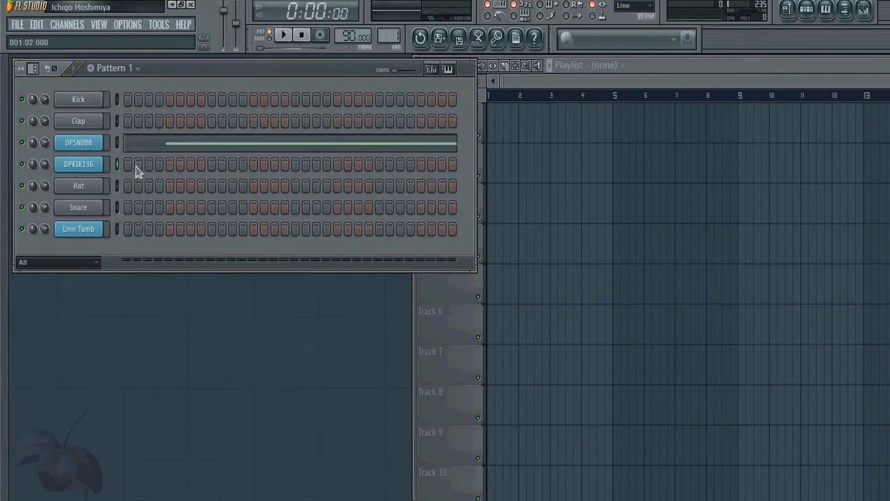
- Sequence DPKIK136 kick hits on steps 1, 3, 8, 9, 11, 17, 20 and 27, and play the pattern
{"action": "left_click", "coordinate": [130, 165]}
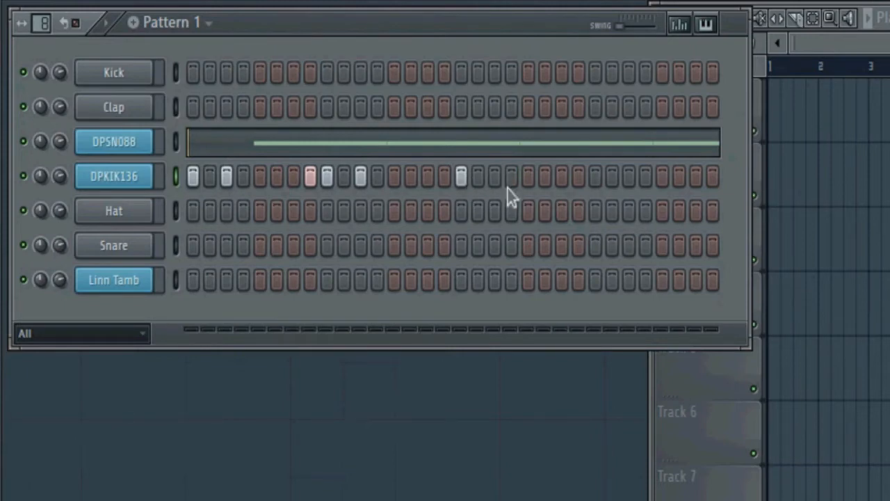
{"action": "left_click", "coordinate": [613, 179]}
{"action": "key", "text": "space"}
{"action": "left_click", "coordinate": [628, 182]}
{"action": "left_click", "coordinate": [611, 182]}
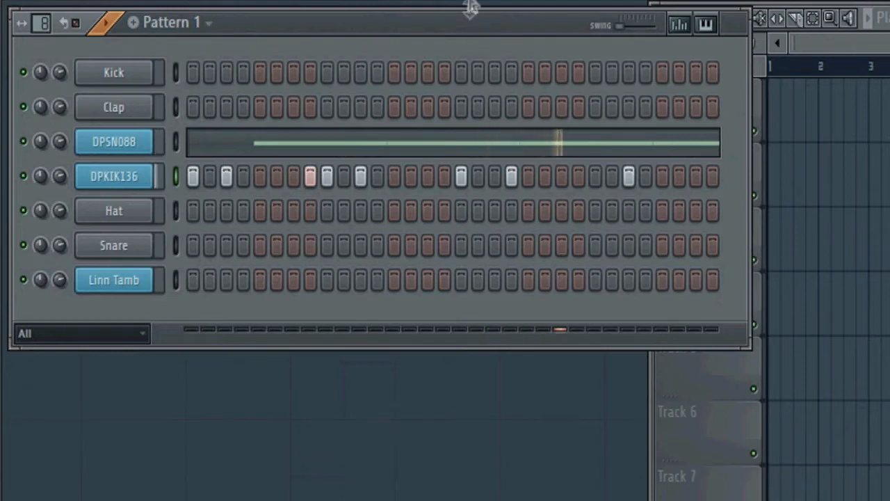
{"action": "key", "text": "space"}
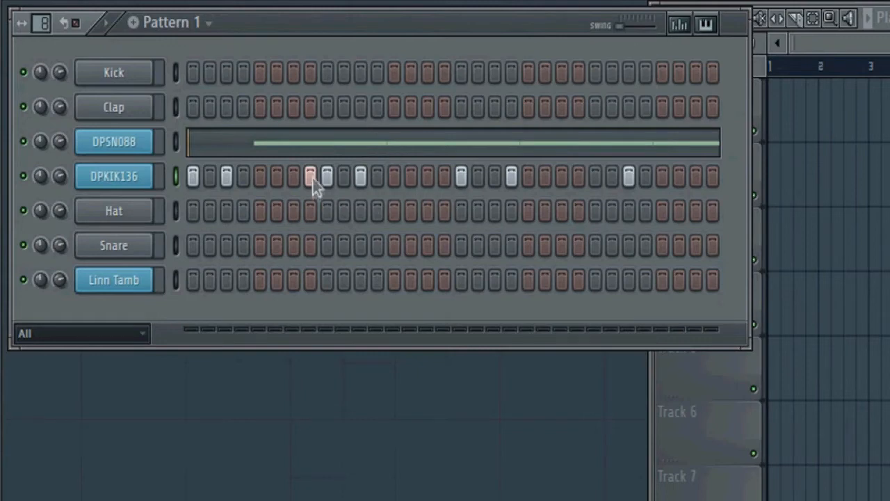
- Raise the pattern's swing to a bit past halfway and play the pattern to compare the groove
{"action": "left_click", "coordinate": [678, 24]}
{"action": "left_click", "coordinate": [679, 25]}
{"action": "key", "text": "space"}
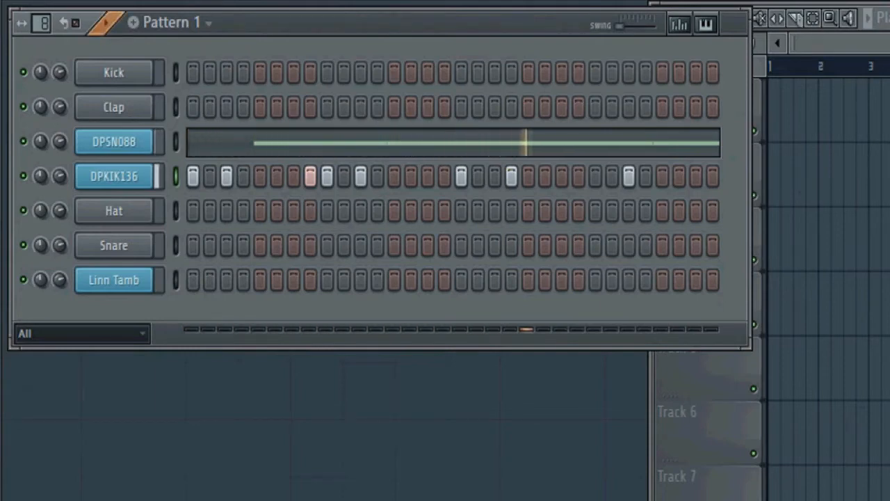
{"action": "key", "text": "space"}
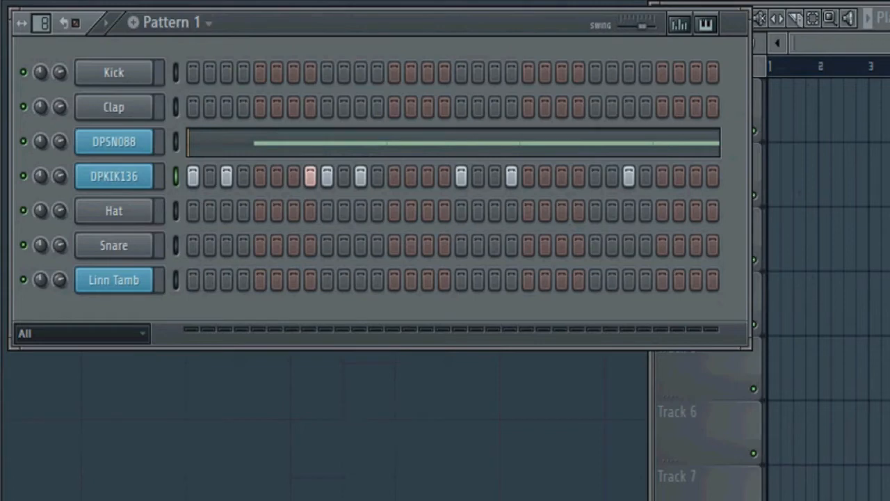
{"action": "key", "text": "space"}
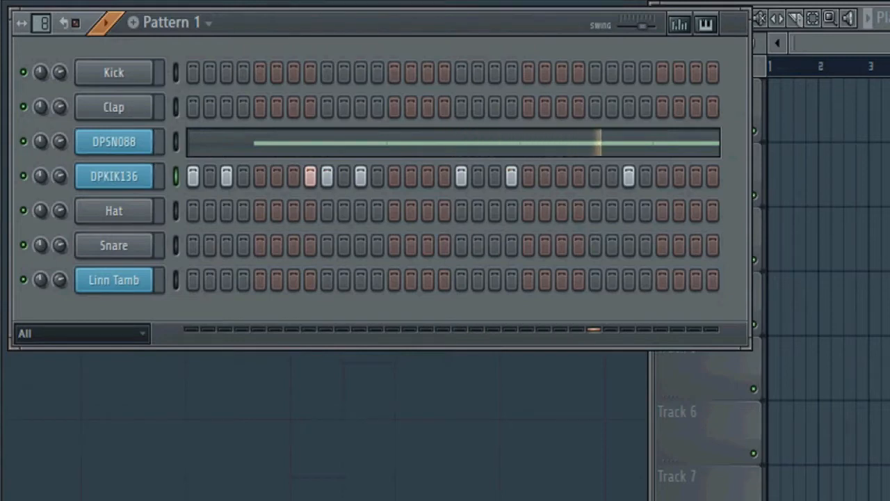
{"action": "key", "text": "space"}
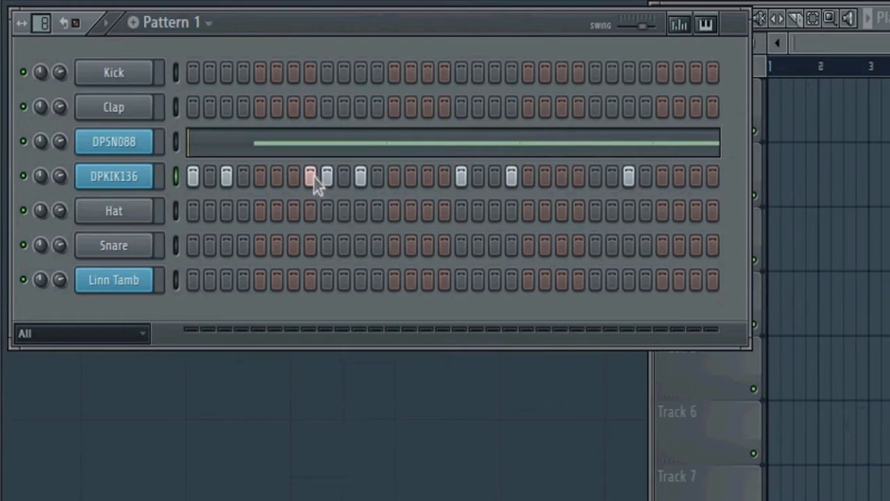
- Lower the velocity of the DPKIK136 kick hits on steps 8 and 20 in the graph editor
{"action": "left_click", "coordinate": [677, 25]}
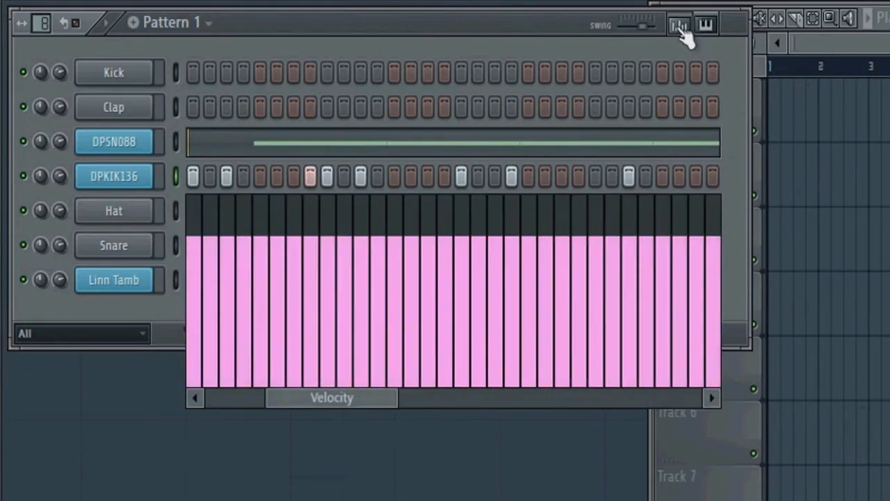
{"action": "left_click", "coordinate": [680, 25]}
{"action": "left_click", "coordinate": [680, 25]}
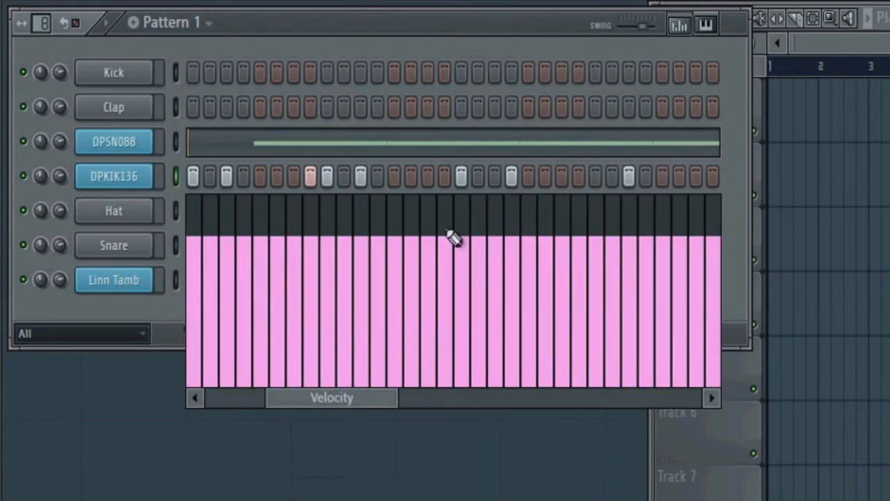
{"action": "left_click", "coordinate": [684, 24]}
{"action": "left_click", "coordinate": [684, 25]}
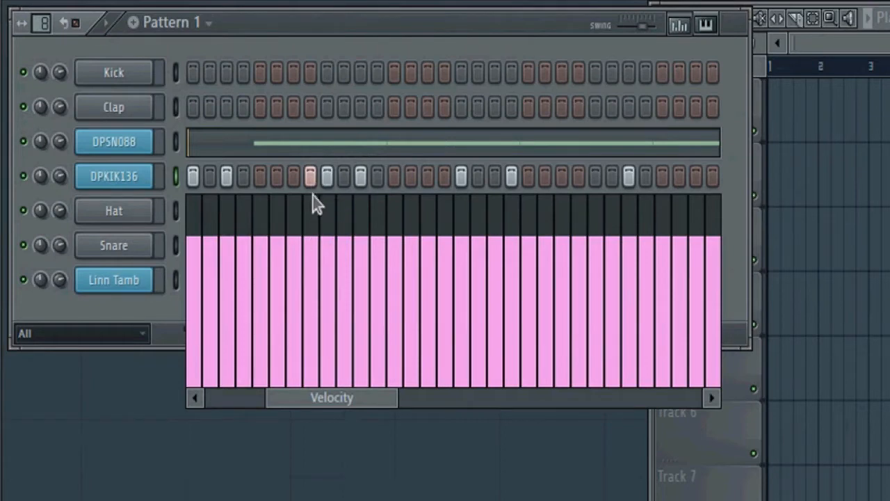
{"action": "mouse_move", "coordinate": [368, 404]}
{"action": "left_mouse_down"}
{"action": "mouse_move", "coordinate": [305, 409]}
{"action": "mouse_move", "coordinate": [384, 411]}
{"action": "left_mouse_up"}
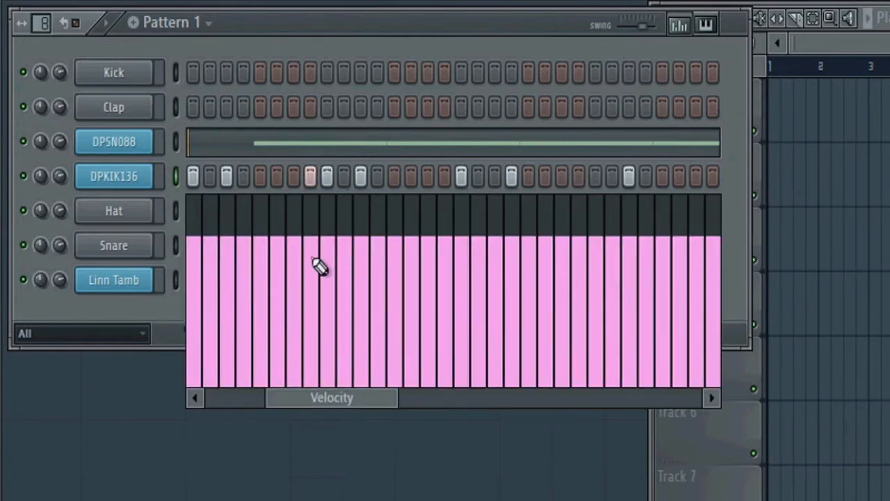
{"action": "left_click_drag", "start_coordinate": [312, 244], "coordinate": [317, 273]}
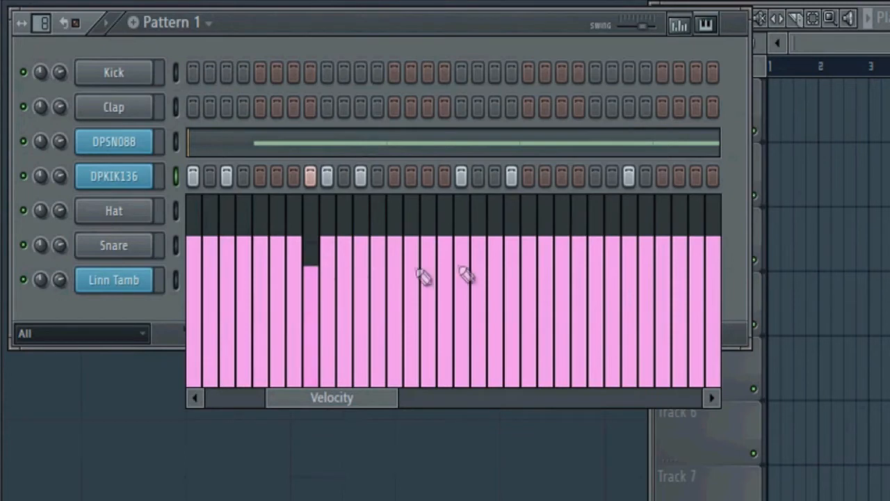
{"action": "left_click", "coordinate": [310, 278]}
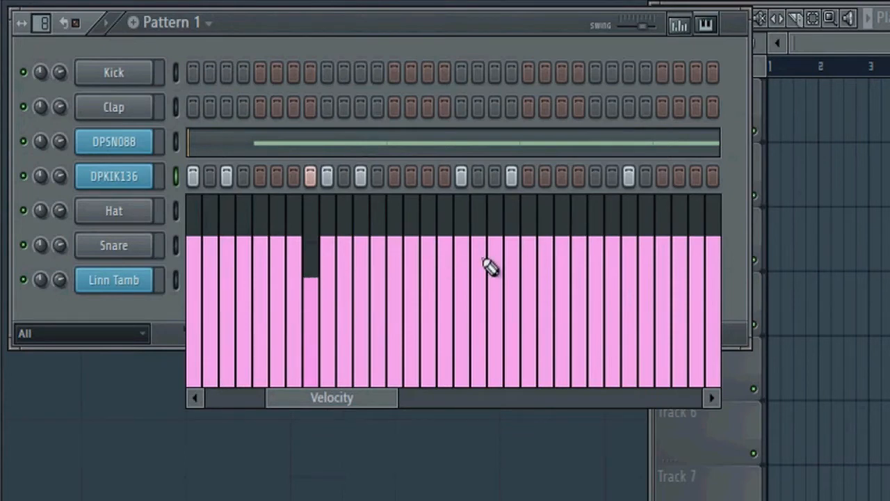
{"action": "left_click_drag", "start_coordinate": [511, 245], "coordinate": [518, 258]}
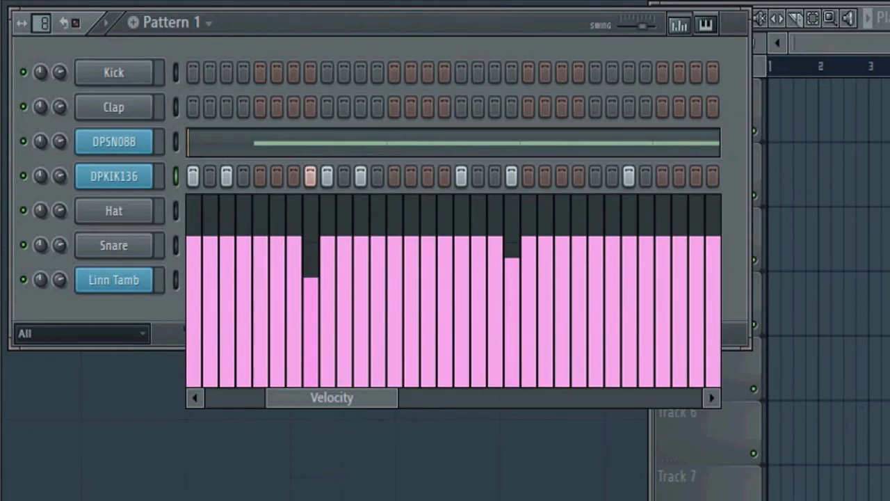
- Lower the step 8 kick's velocity slightly further while the pattern plays, and close the graph editor
{"action": "key", "text": "space"}
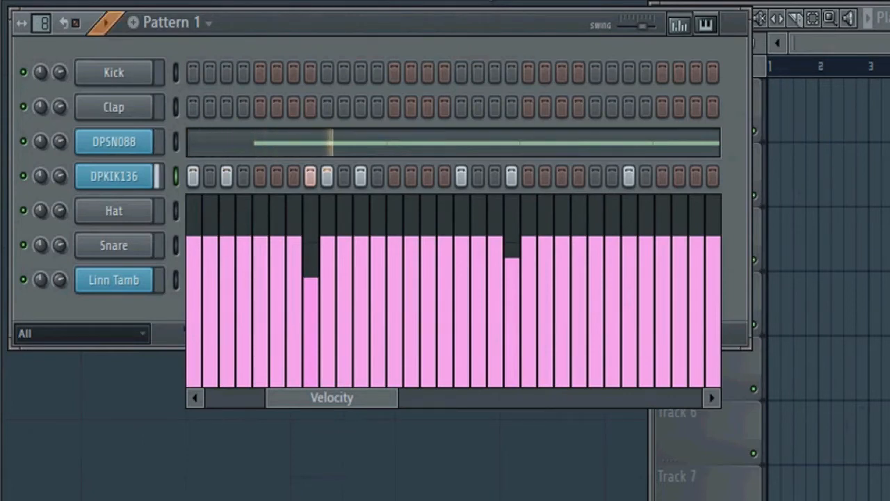
{"action": "left_click", "coordinate": [310, 286]}
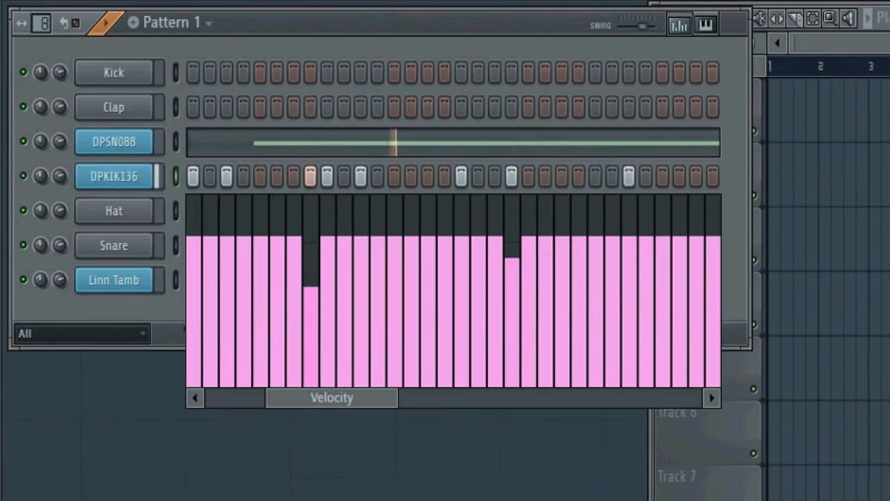
{"action": "key", "text": "space"}
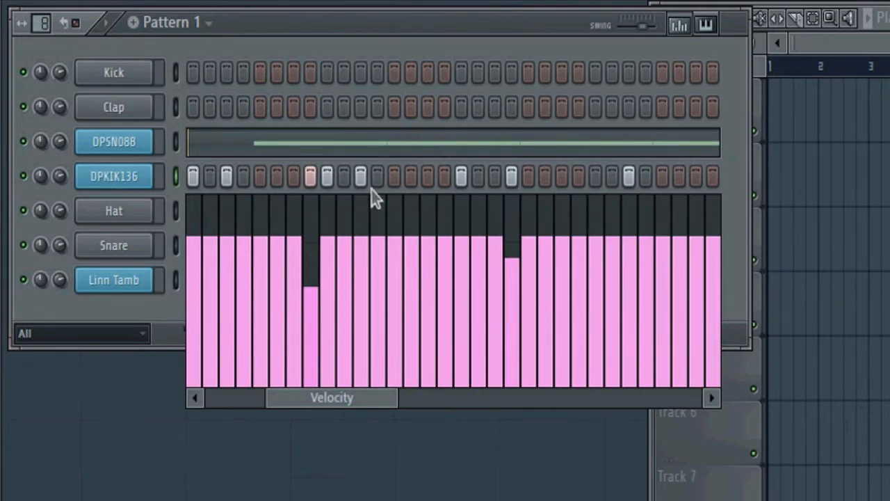
{"action": "left_click", "coordinate": [680, 28]}
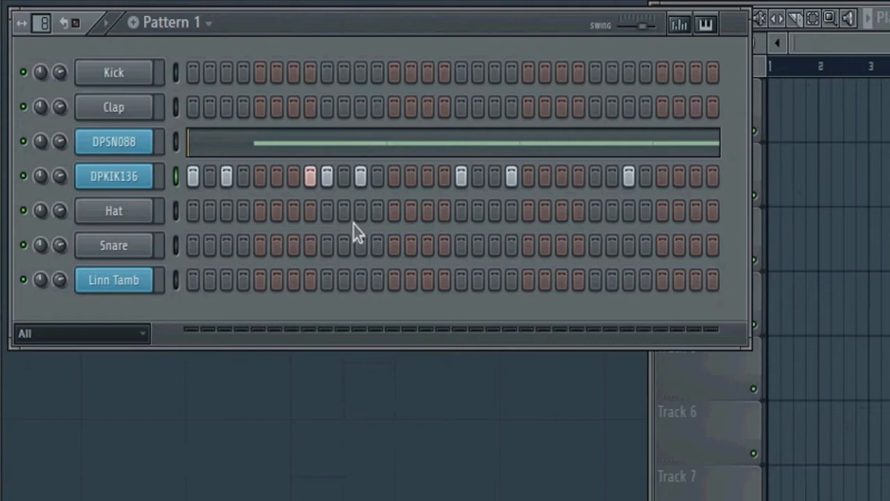
- Fill every second step of the Linn Tamb channel, reduce its volume, and play the pattern briefly
{"action": "right_click", "coordinate": [111, 281]}
{"action": "left_click", "coordinate": [189, 484]}
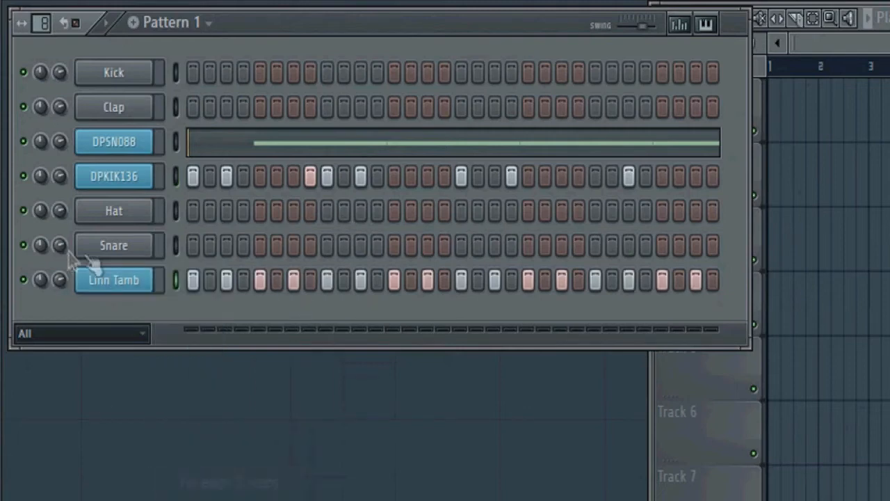
{"action": "right_click", "coordinate": [116, 281]}
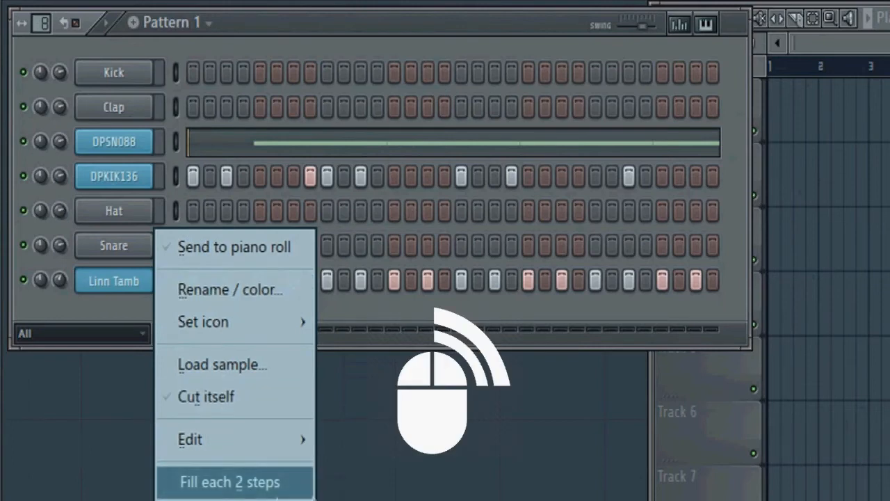
{"action": "left_click", "coordinate": [252, 487]}
{"action": "key", "text": "space"}
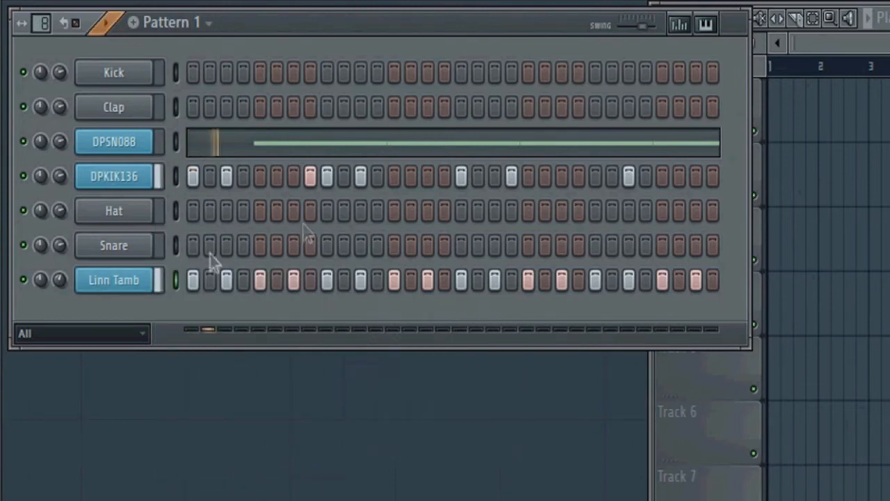
{"action": "left_click", "coordinate": [304, 37]}
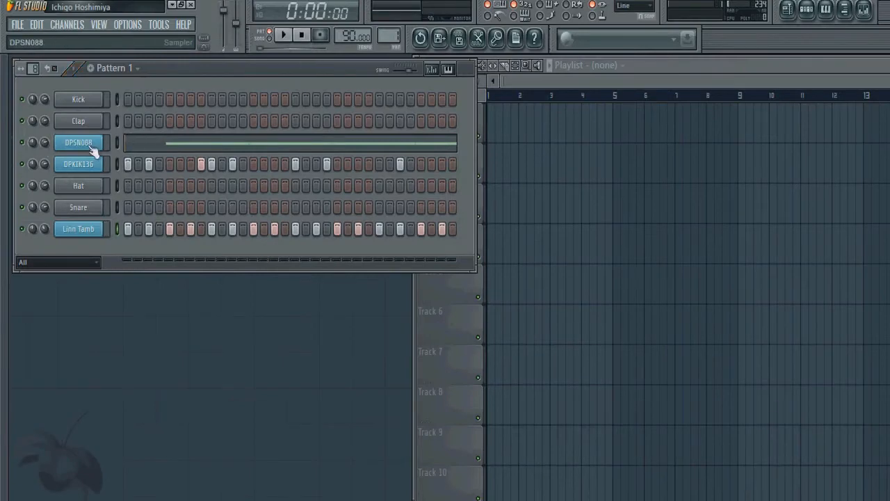
- Look over the mixer tracks and close the mixer again
{"action": "left_click", "coordinate": [99, 25]}
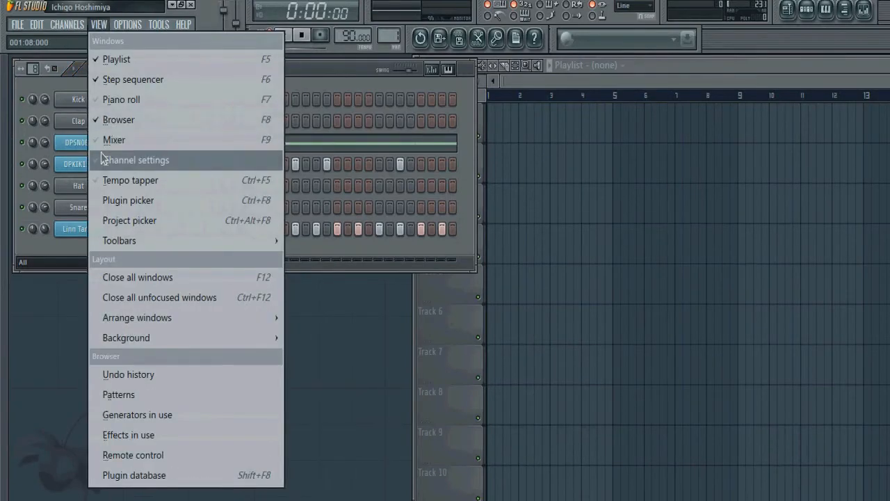
{"action": "left_click", "coordinate": [123, 138]}
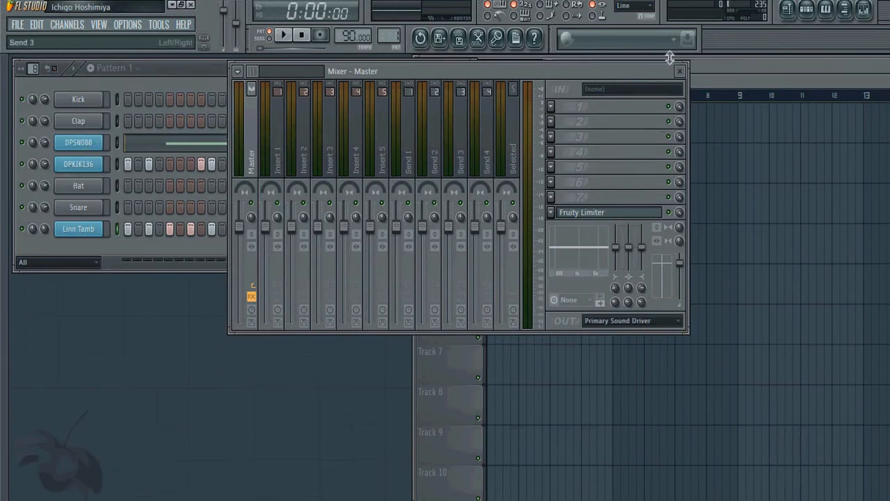
{"action": "left_click", "coordinate": [680, 71]}
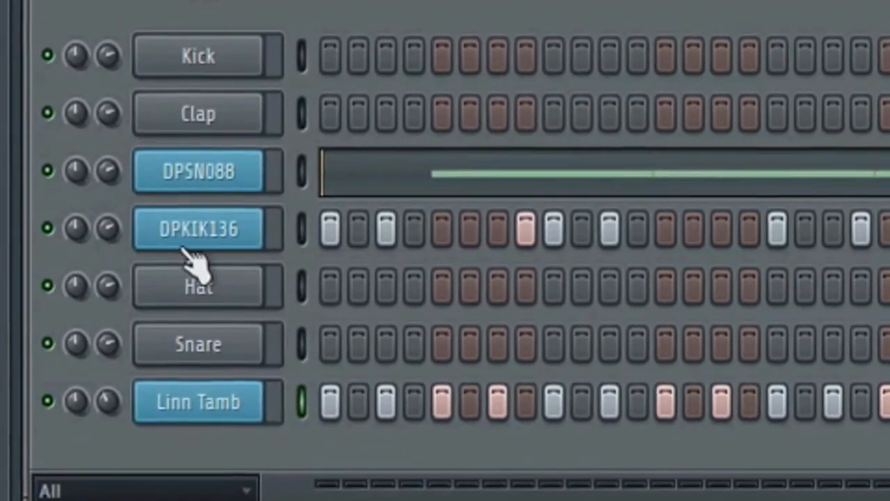
- Adjust the channel volumes of DPKIK136 and Linn Tamb, playing the pattern to check their balance
{"action": "left_click_drag", "start_coordinate": [113, 228], "coordinate": [112, 239]}
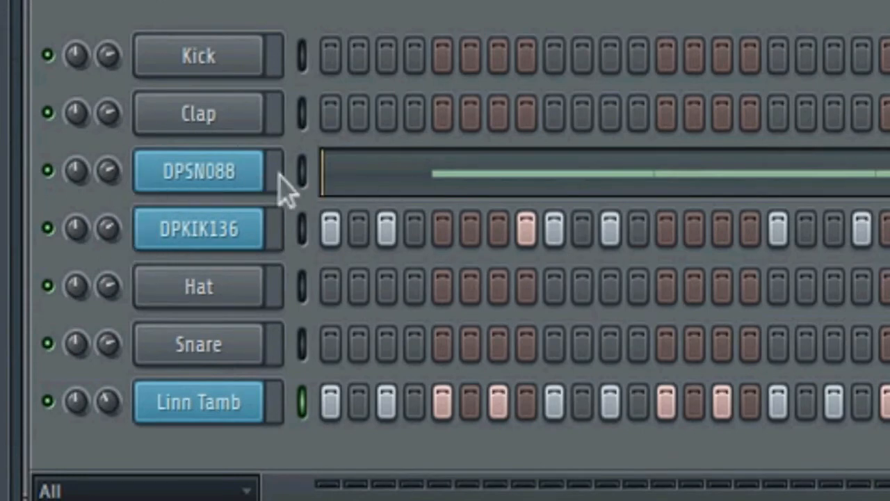
{"action": "left_click_drag", "start_coordinate": [109, 228], "coordinate": [109, 229]}
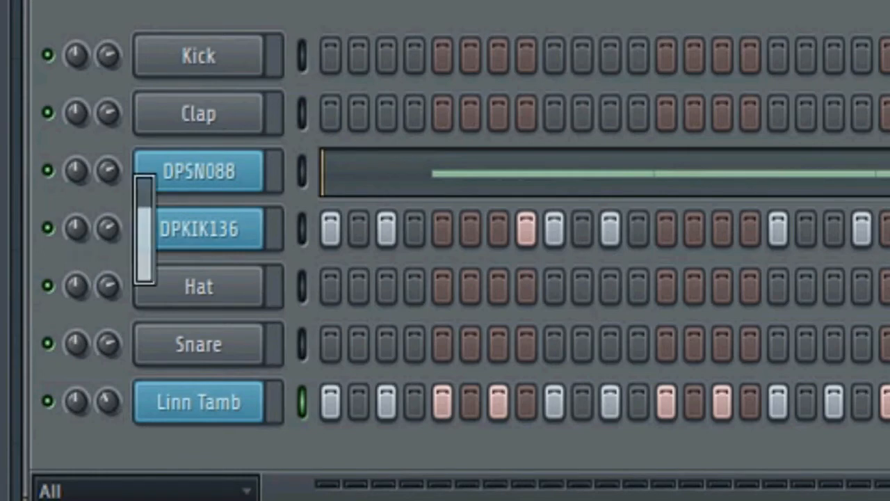
{"action": "left_click_drag", "start_coordinate": [109, 228], "coordinate": [109, 228]}
{"action": "left_click_drag", "start_coordinate": [108, 402], "coordinate": [108, 402]}
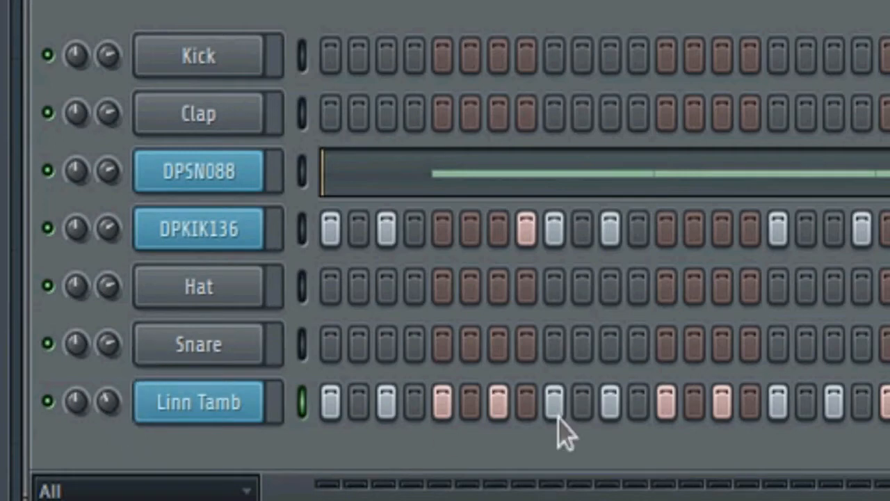
{"action": "key", "text": "space"}
{"action": "left_click_drag", "start_coordinate": [144, 402], "coordinate": [144, 402]}
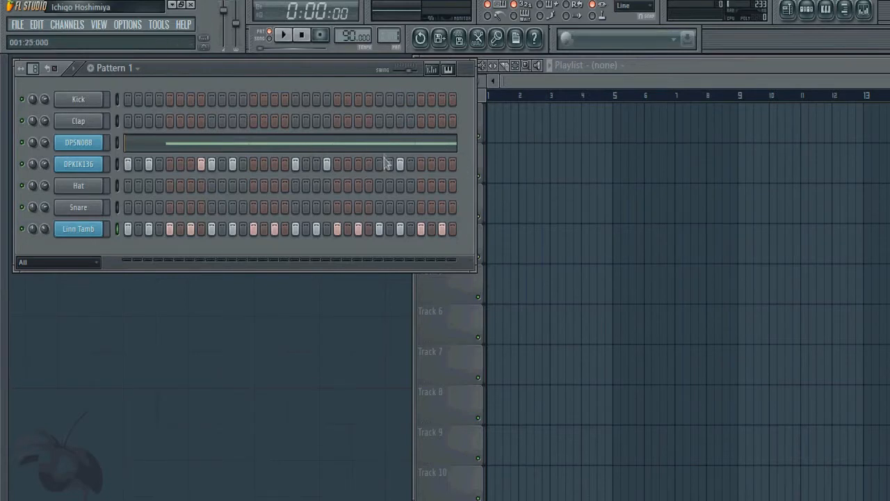
- Place two Pattern 1 clips back to back on Track 1 of the playlist, starting at bars 1 and 3
{"action": "left_click", "coordinate": [651, 67]}
{"action": "left_click", "coordinate": [570, 131]}
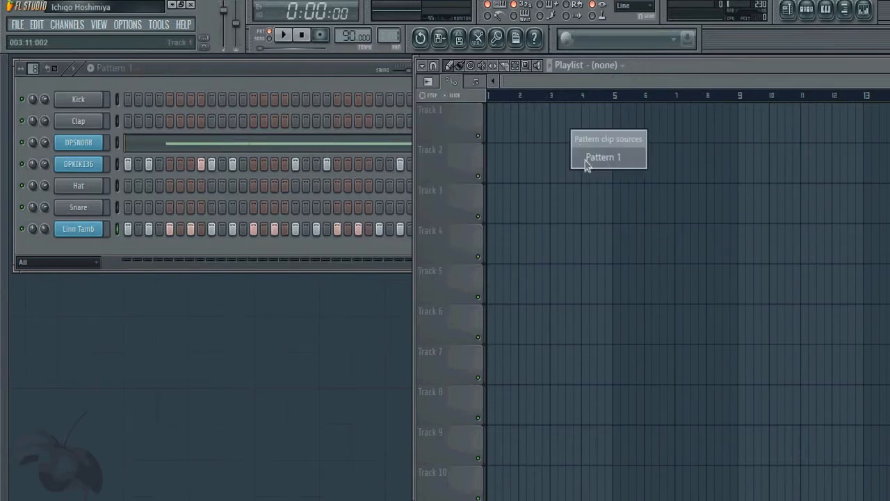
{"action": "left_click", "coordinate": [588, 160]}
{"action": "left_click_drag", "start_coordinate": [602, 129], "coordinate": [523, 130]}
{"action": "left_click", "coordinate": [589, 131]}
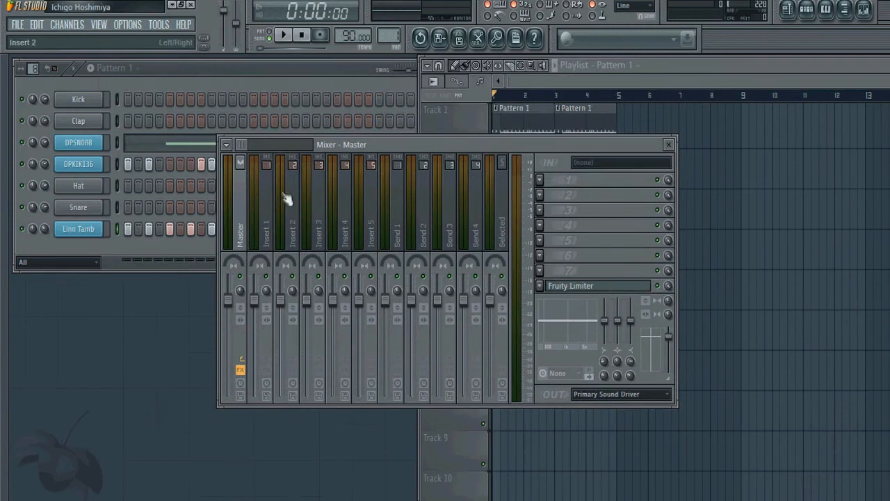
- Look over the insert tracks and their faders in the mixer, moving its window as needed, and close it
{"action": "left_click", "coordinate": [269, 199]}
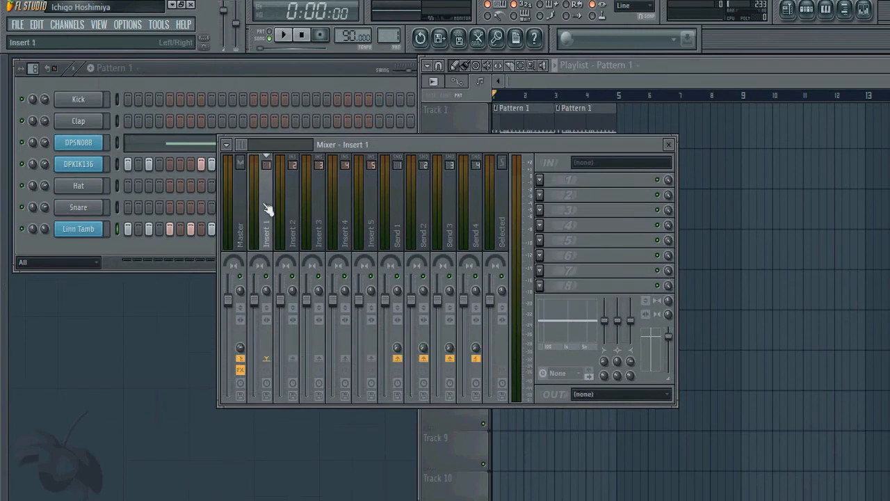
{"action": "left_click", "coordinate": [288, 204]}
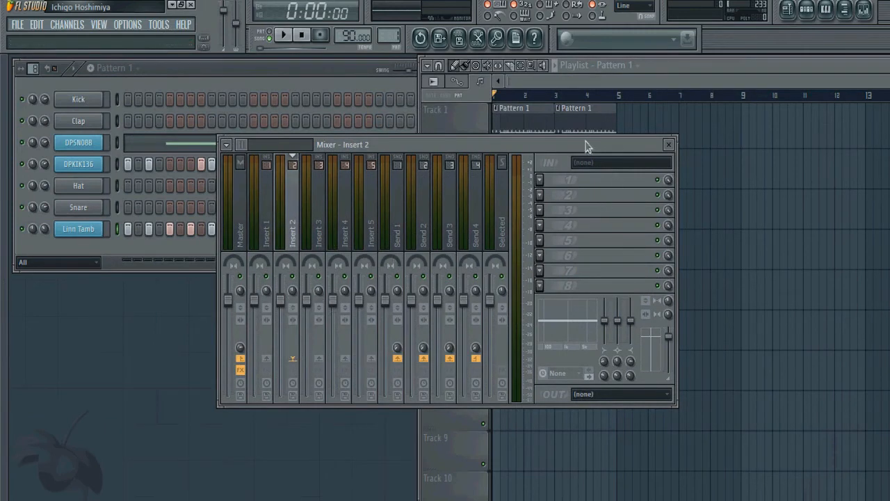
{"action": "left_click_drag", "start_coordinate": [588, 145], "coordinate": [706, 150]}
{"action": "left_click_drag", "start_coordinate": [402, 308], "coordinate": [402, 314]}
{"action": "left_click", "coordinate": [386, 219]}
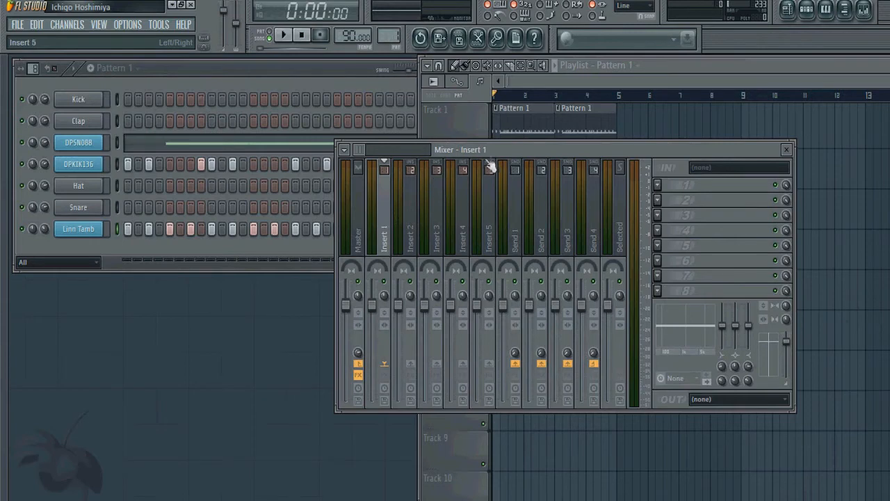
{"action": "left_click_drag", "start_coordinate": [486, 150], "coordinate": [463, 169]}
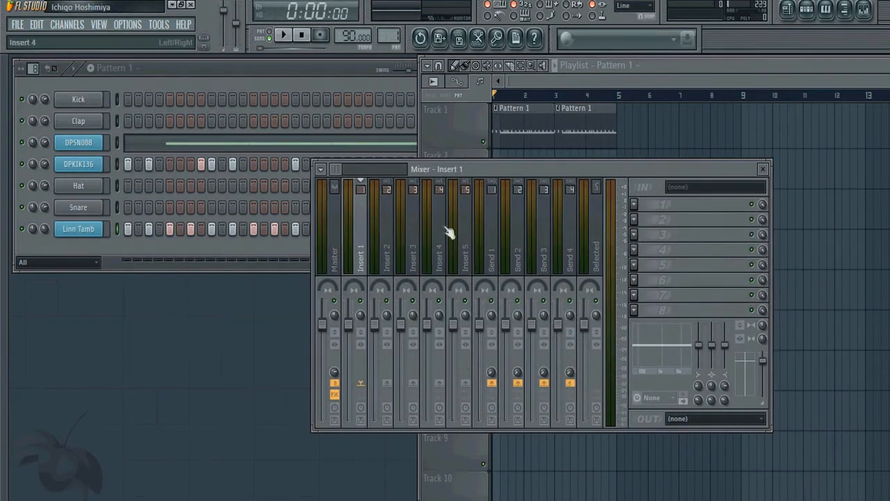
{"action": "left_click", "coordinate": [389, 236]}
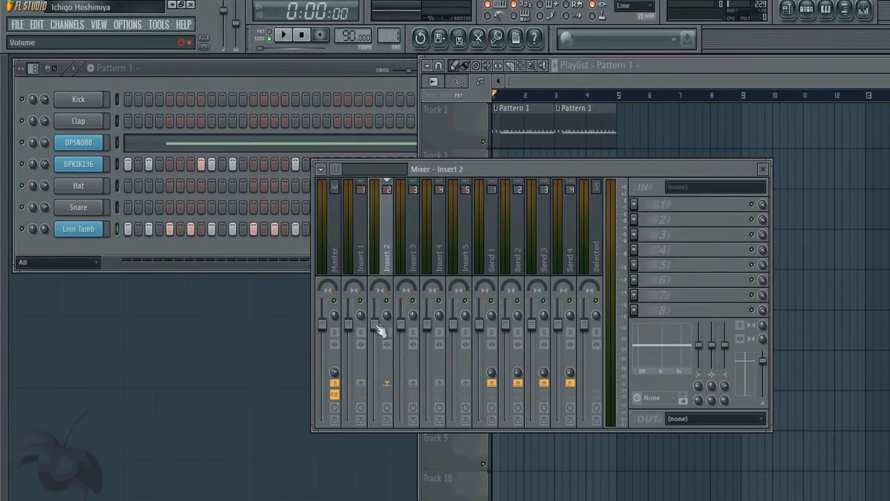
{"action": "left_click", "coordinate": [763, 169]}
- Open the DPSN088 channel settings and examine the channel options, including the one for assigning a free mixer track
{"action": "left_click", "coordinate": [84, 142]}
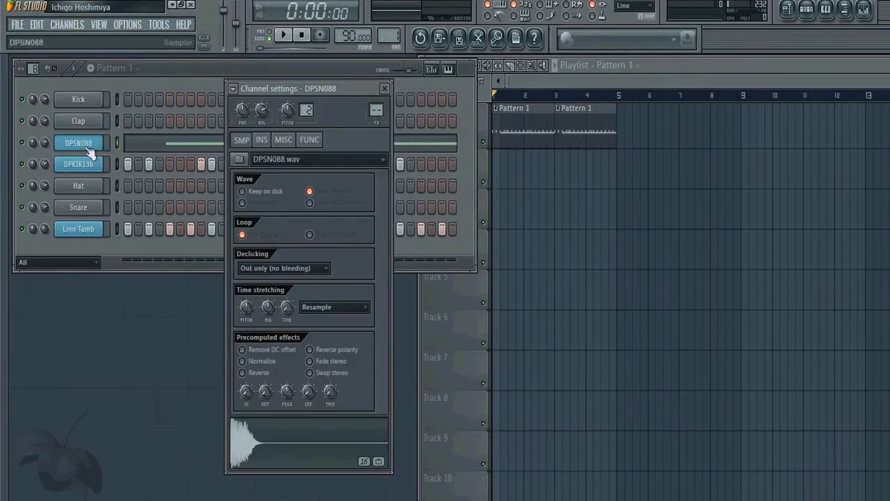
{"action": "left_click", "coordinate": [384, 89]}
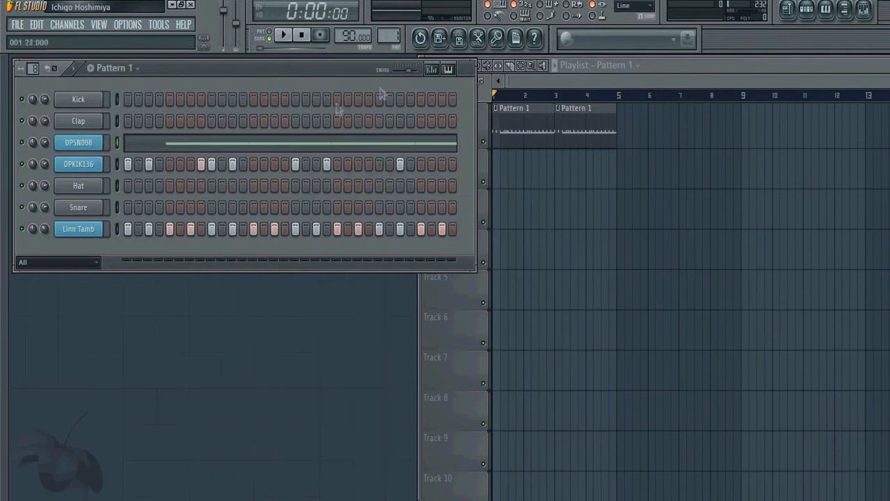
{"action": "left_click", "coordinate": [80, 146]}
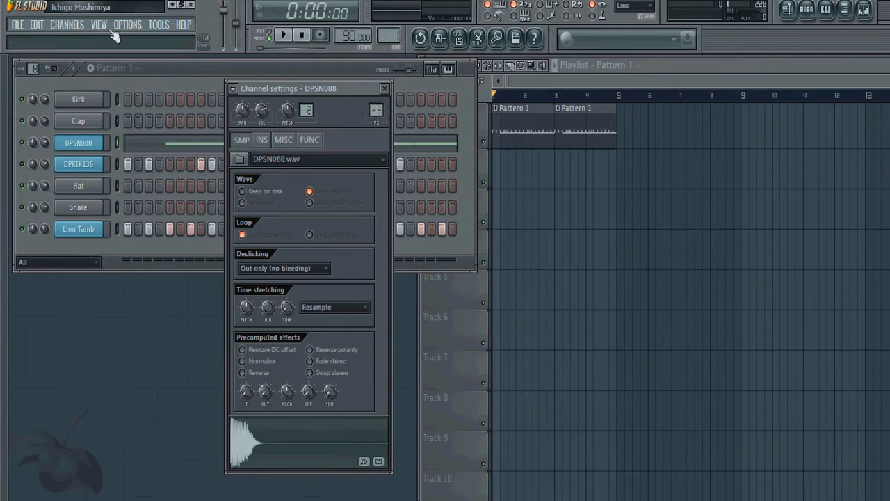
{"action": "left_click_drag", "start_coordinate": [316, 88], "coordinate": [313, 68]}
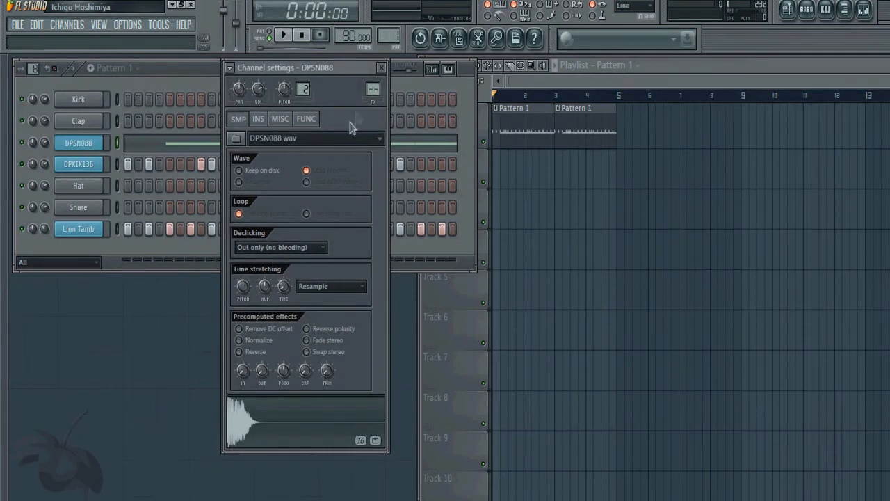
{"action": "left_click_drag", "start_coordinate": [310, 70], "coordinate": [283, 86]}
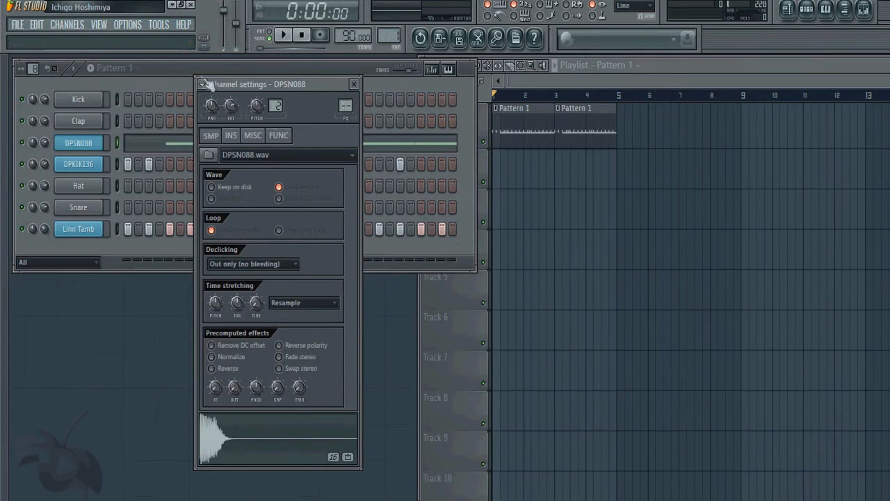
{"action": "left_click_drag", "start_coordinate": [325, 84], "coordinate": [344, 87]}
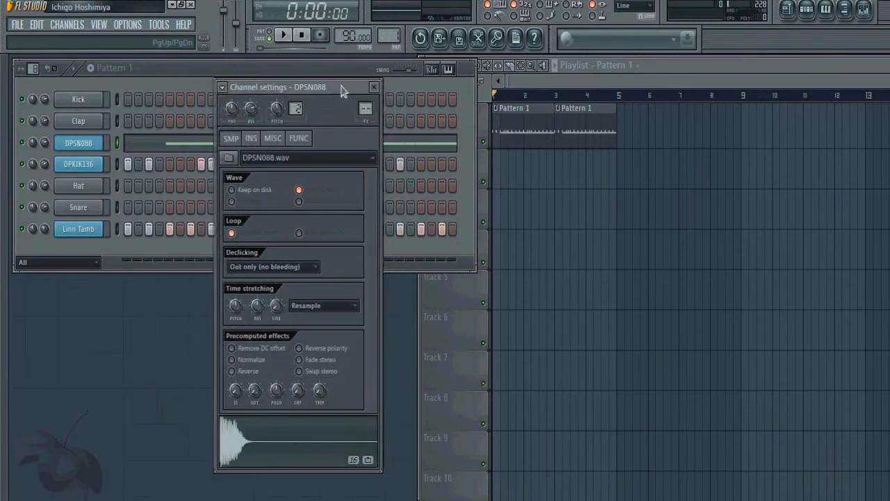
{"action": "left_click", "coordinate": [224, 87]}
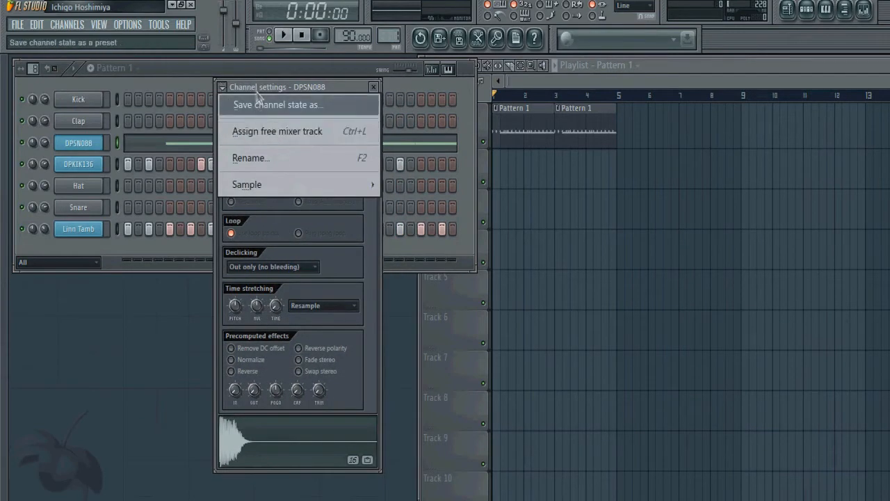
{"action": "left_click", "coordinate": [235, 98]}
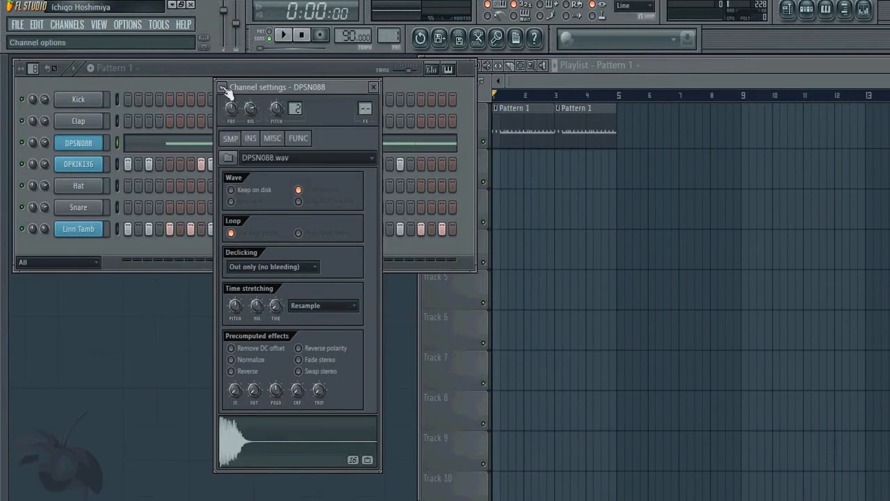
{"action": "left_click", "coordinate": [223, 88]}
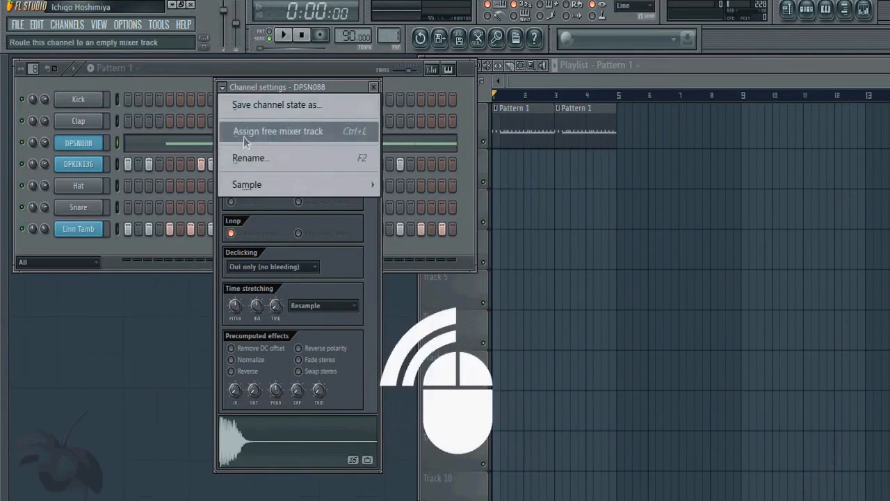
{"action": "left_click", "coordinate": [288, 87]}
- Show the mixer beside the DPSN088 channel settings and route the channel to mixer track 2
{"action": "left_click_drag", "start_coordinate": [281, 88], "coordinate": [535, 78]}
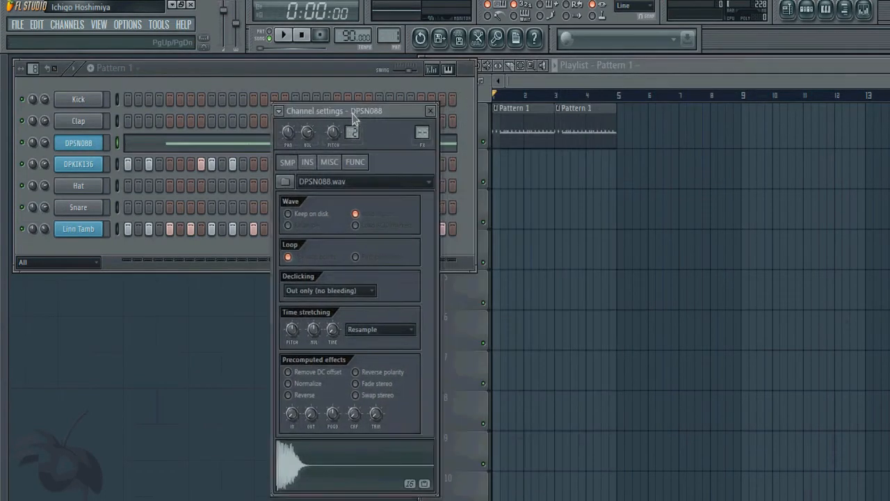
{"action": "left_click", "coordinate": [98, 24]}
{"action": "left_click", "coordinate": [118, 139]}
{"action": "left_click_drag", "start_coordinate": [602, 162], "coordinate": [808, 105]}
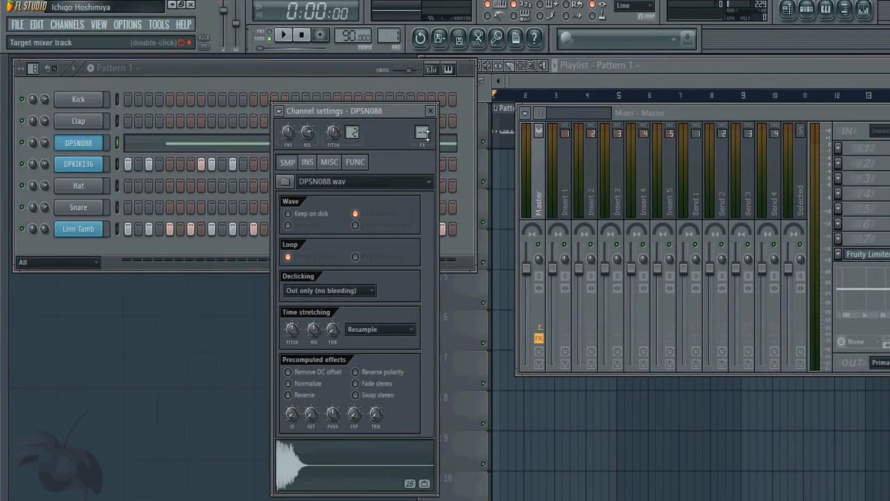
{"action": "left_click_drag", "start_coordinate": [379, 111], "coordinate": [345, 77]}
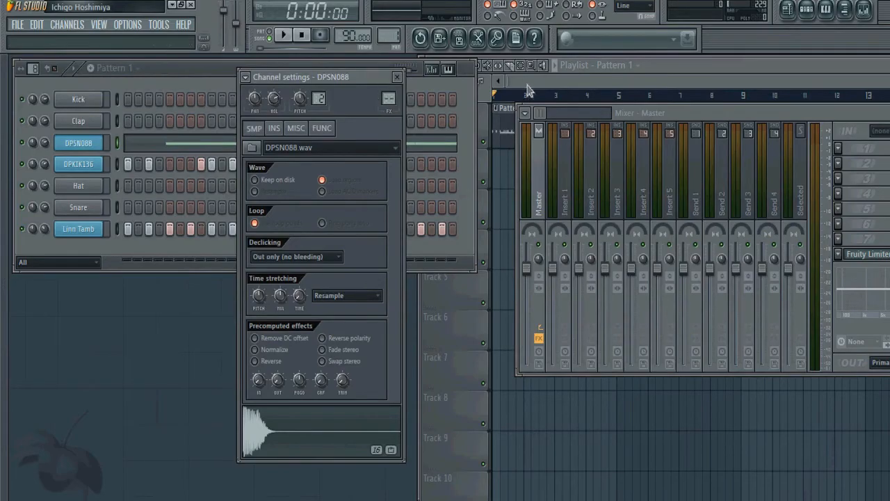
{"action": "left_click_drag", "start_coordinate": [676, 118], "coordinate": [590, 128]}
{"action": "mouse_move", "coordinate": [237, 43]}
{"action": "left_mouse_down"}
{"action": "mouse_move", "coordinate": [237, 33]}
{"action": "mouse_move", "coordinate": [237, 43]}
{"action": "left_mouse_up"}
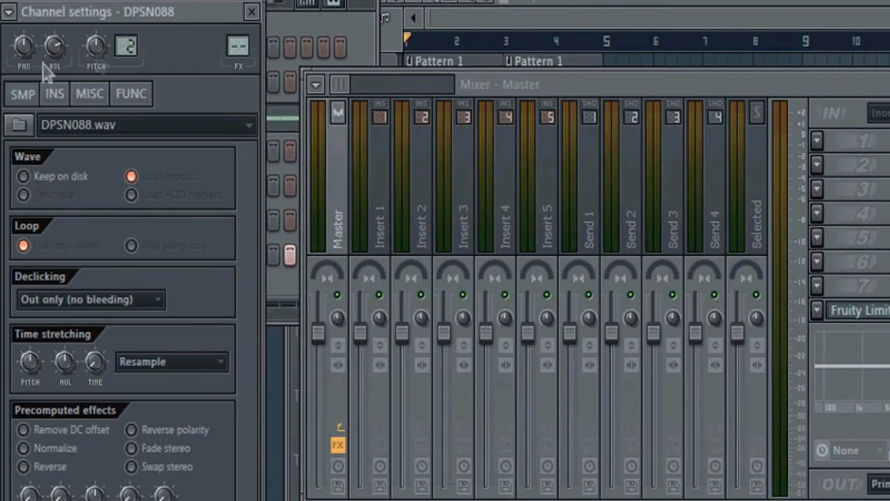
{"action": "left_click_drag", "start_coordinate": [577, 75], "coordinate": [563, 61]}
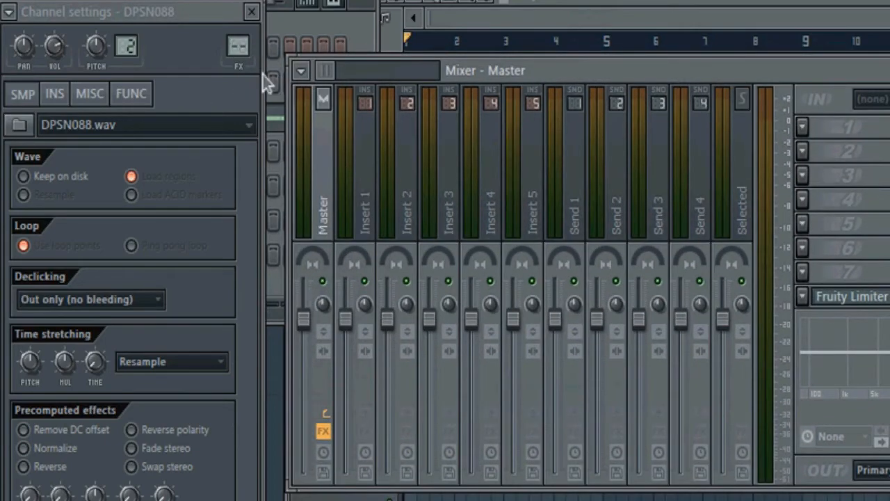
{"action": "mouse_move", "coordinate": [237, 47]}
{"action": "left_mouse_down"}
{"action": "mouse_move", "coordinate": [220, 60]}
{"action": "mouse_move", "coordinate": [237, 32]}
{"action": "mouse_move", "coordinate": [238, 43]}
{"action": "left_mouse_up"}
{"action": "left_click_drag", "start_coordinate": [239, 47], "coordinate": [239, 46]}
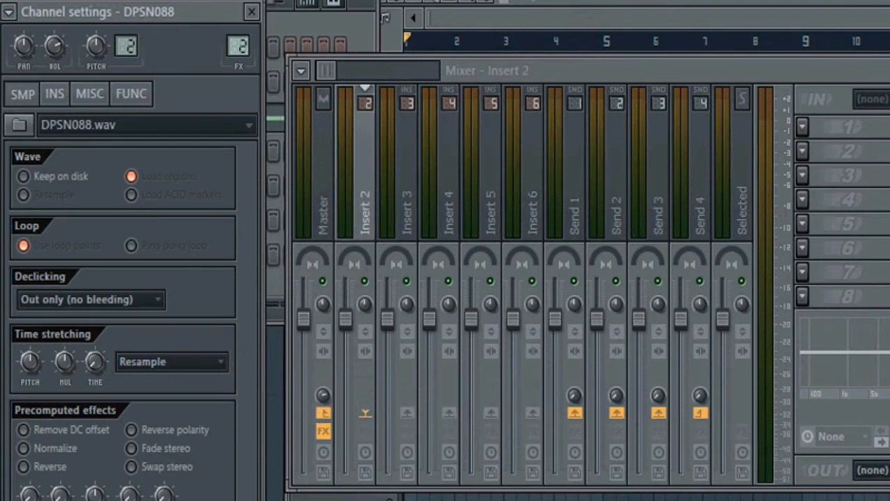
- Close the channel settings and load the Transpire.x64 effect on the Insert 2 mixer track
{"action": "left_click", "coordinate": [493, 157]}
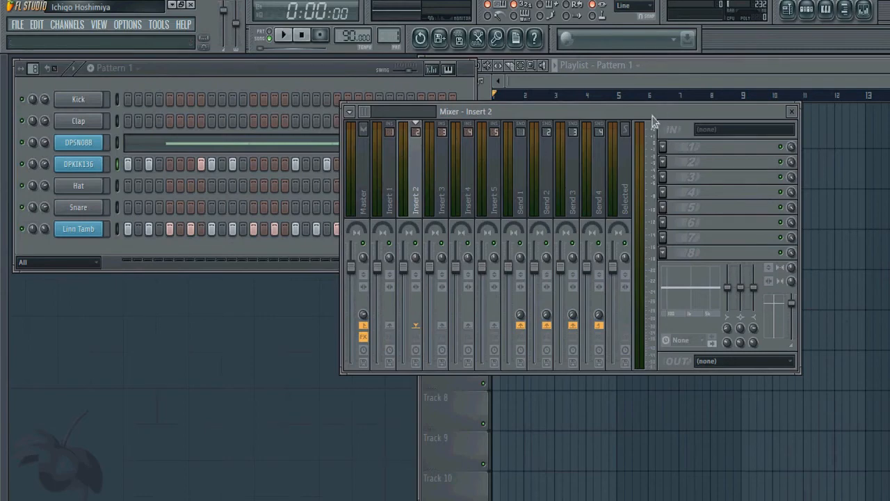
{"action": "left_click_drag", "start_coordinate": [652, 118], "coordinate": [663, 113]}
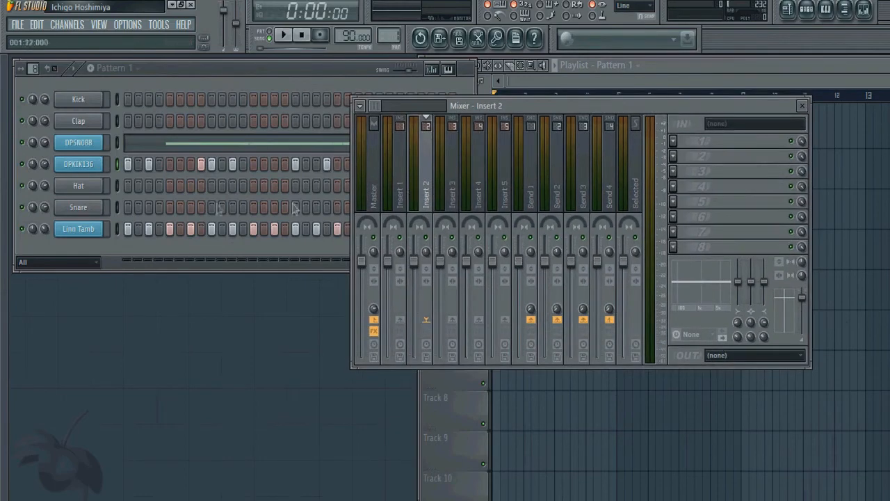
{"action": "left_click", "coordinate": [97, 143]}
{"action": "left_click", "coordinate": [398, 76]}
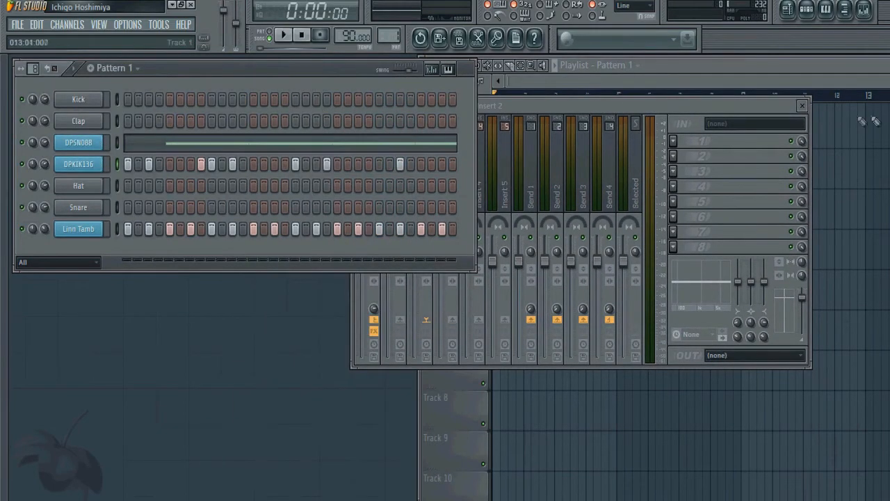
{"action": "left_click", "coordinate": [701, 110]}
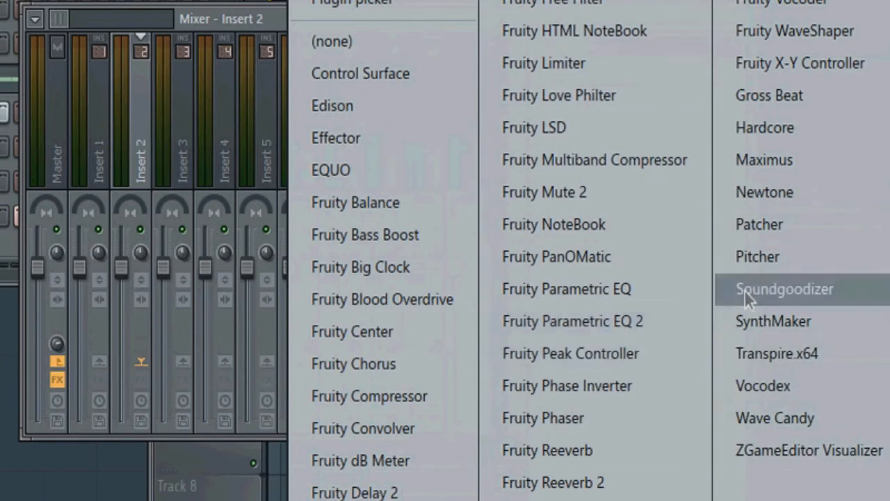
{"action": "left_click", "coordinate": [779, 354]}
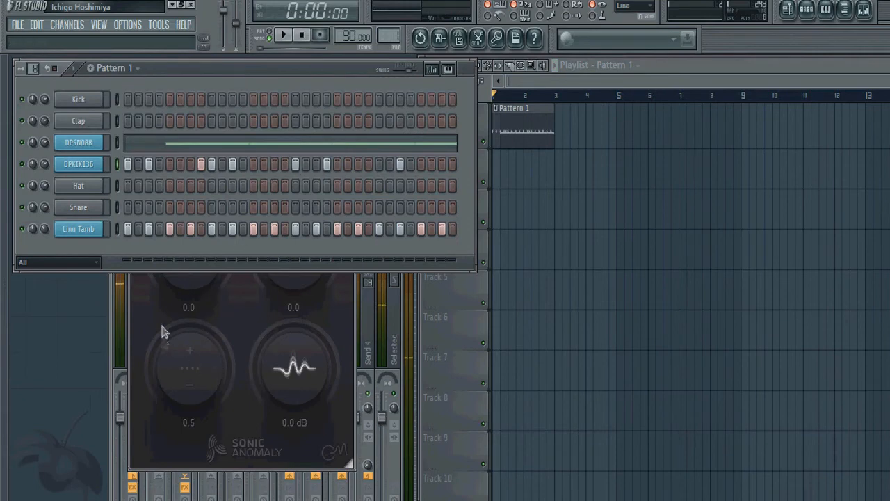
- Rearrange the channel rack, mixer and Transpire windows so the plugin's controls are fully accessible
{"action": "left_click_drag", "start_coordinate": [371, 78], "coordinate": [582, 103]}
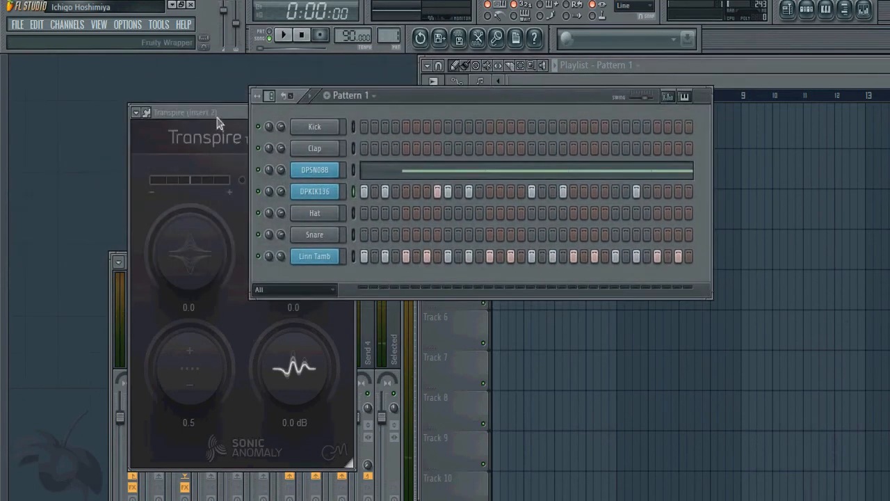
{"action": "left_click_drag", "start_coordinate": [218, 123], "coordinate": [618, 190]}
{"action": "left_click", "coordinate": [494, 101]}
{"action": "left_click_drag", "start_coordinate": [494, 101], "coordinate": [263, 71]}
{"action": "left_click_drag", "start_coordinate": [577, 189], "coordinate": [167, 89]}
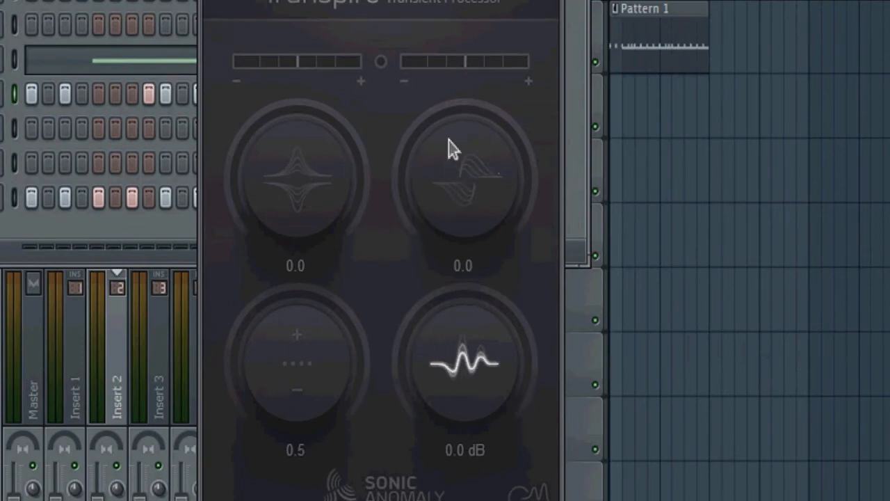
- Try out Transpire's attack and sustain knobs on Insert 2, leaving both at 0.1
{"action": "left_click_drag", "start_coordinate": [449, 189], "coordinate": [477, 224]}
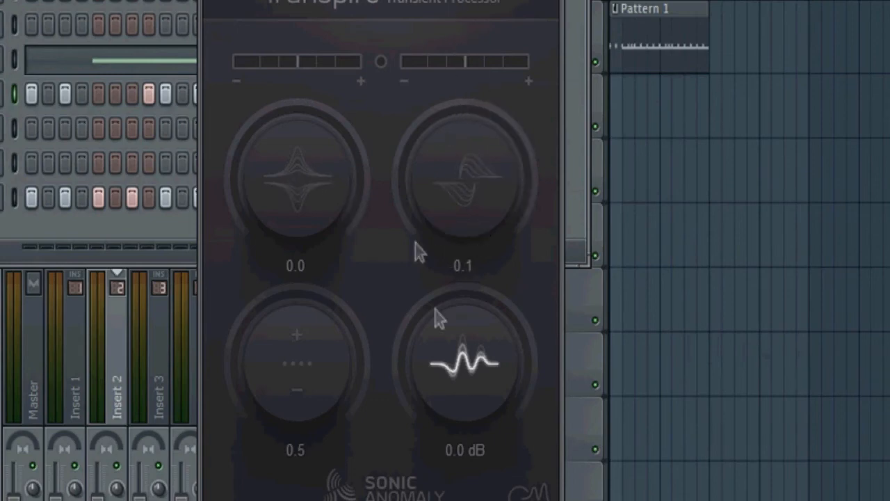
{"action": "left_click_drag", "start_coordinate": [309, 393], "coordinate": [278, 374]}
{"action": "left_click_drag", "start_coordinate": [271, 194], "coordinate": [278, 159]}
{"action": "left_click_drag", "start_coordinate": [272, 190], "coordinate": [265, 140]}
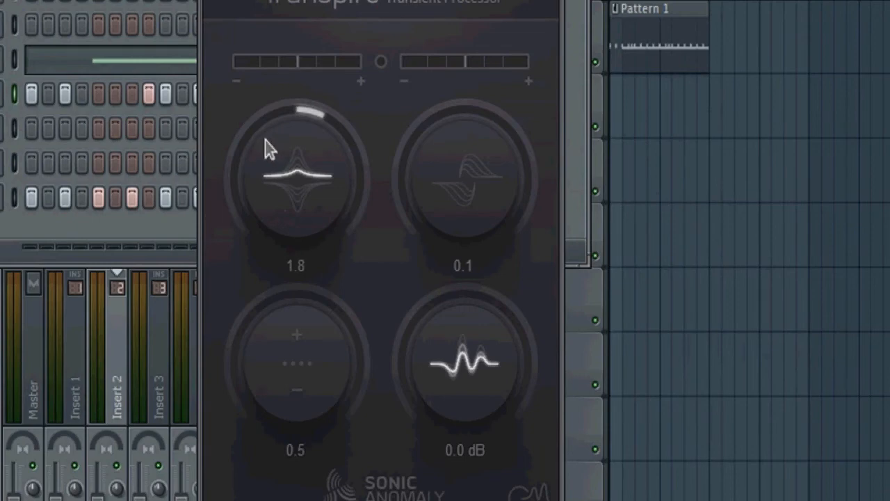
{"action": "left_click_drag", "start_coordinate": [284, 184], "coordinate": [284, 142]}
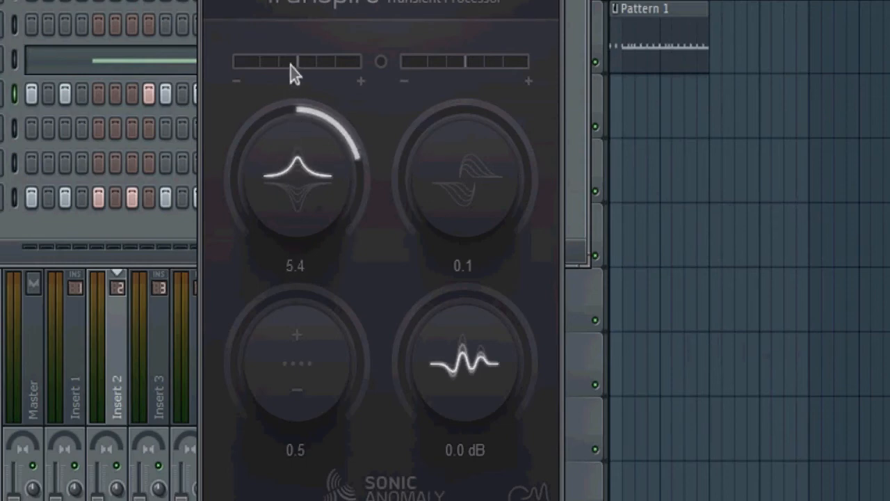
{"action": "left_click_drag", "start_coordinate": [273, 186], "coordinate": [276, 206]}
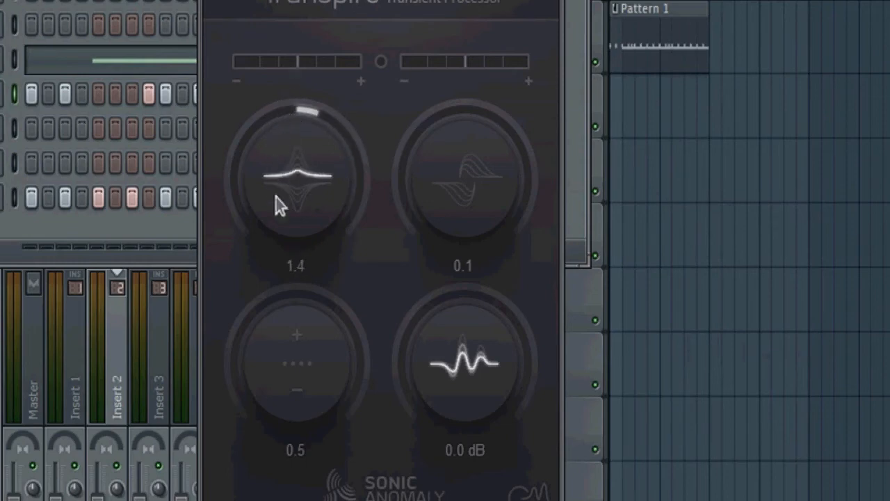
{"action": "left_click_drag", "start_coordinate": [288, 324], "coordinate": [337, 180]}
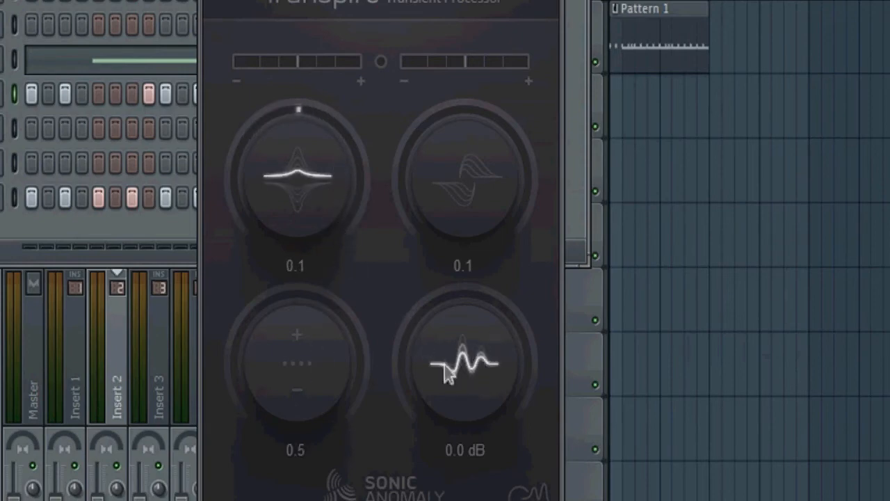
{"action": "left_click_drag", "start_coordinate": [467, 387], "coordinate": [456, 328]}
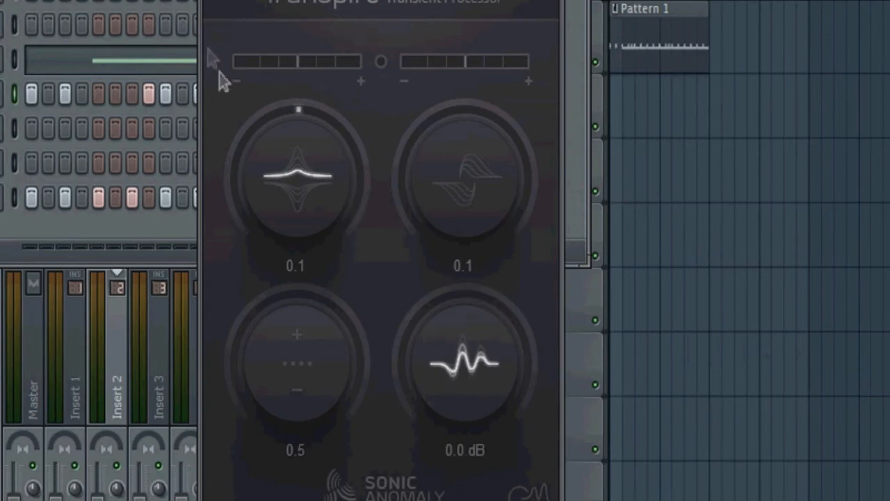
- Set Transpire's attack to 1.8 and its output gain to 1.1 dB on Insert 2, closing the plugin and stopping playback
{"action": "left_click_drag", "start_coordinate": [264, 0], "coordinate": [182, 9]}
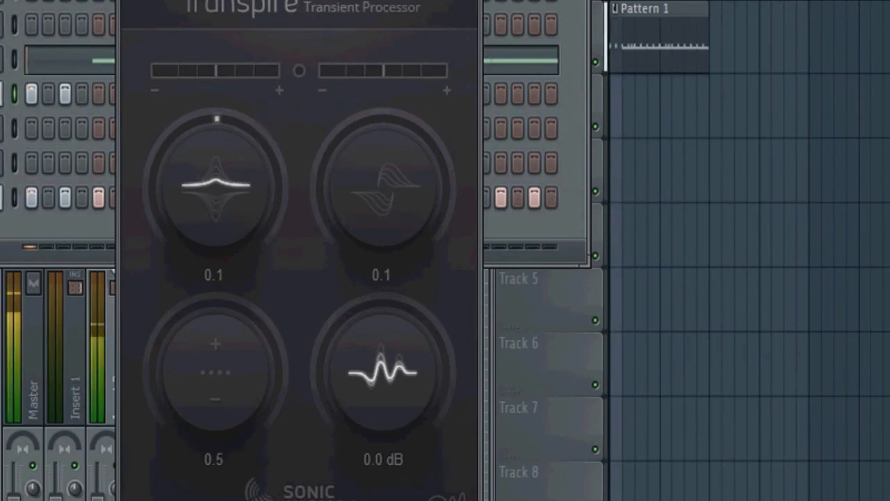
{"action": "left_click_drag", "start_coordinate": [201, 192], "coordinate": [183, 20]}
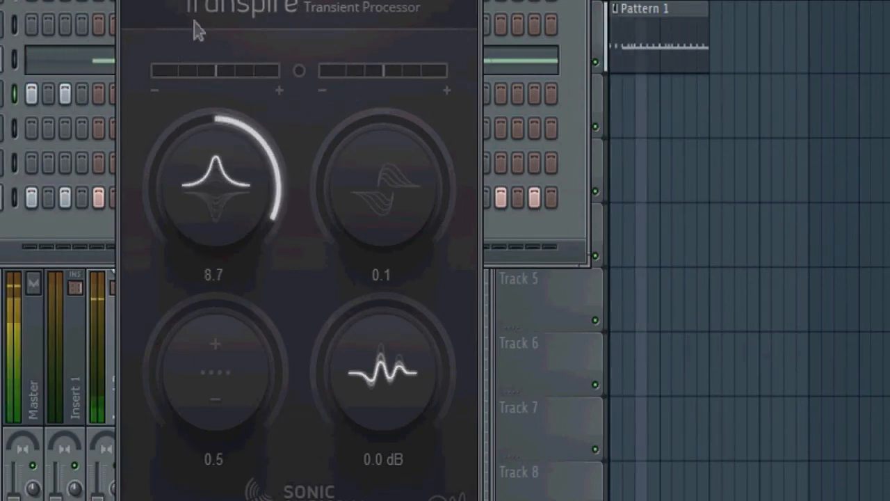
{"action": "left_click_drag", "start_coordinate": [203, 188], "coordinate": [197, 344]}
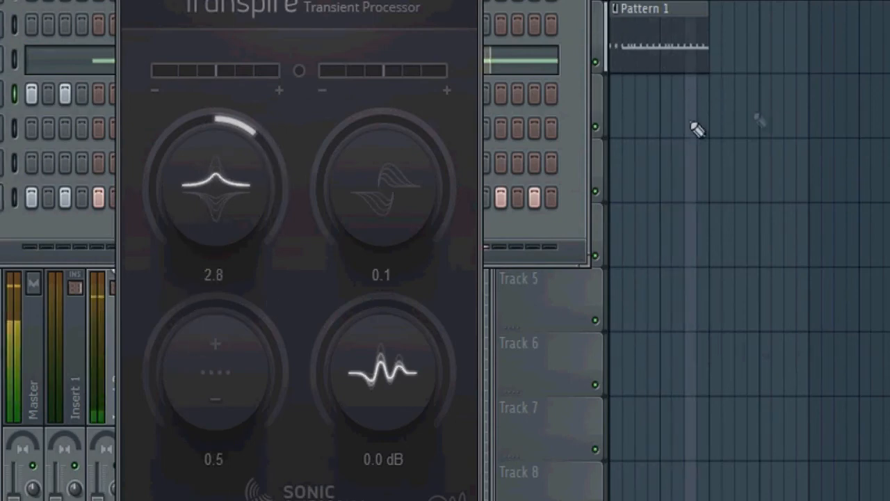
{"action": "left_click_drag", "start_coordinate": [238, 185], "coordinate": [217, 197]}
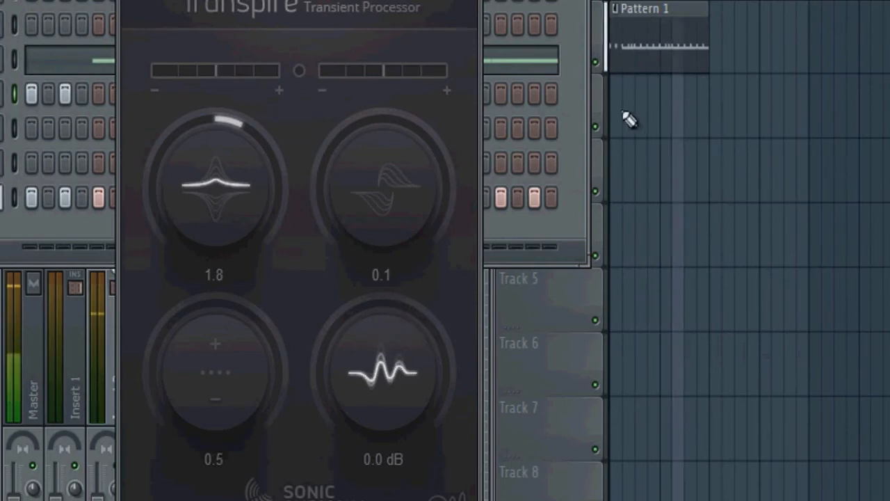
{"action": "left_click_drag", "start_coordinate": [373, 424], "coordinate": [356, 368]}
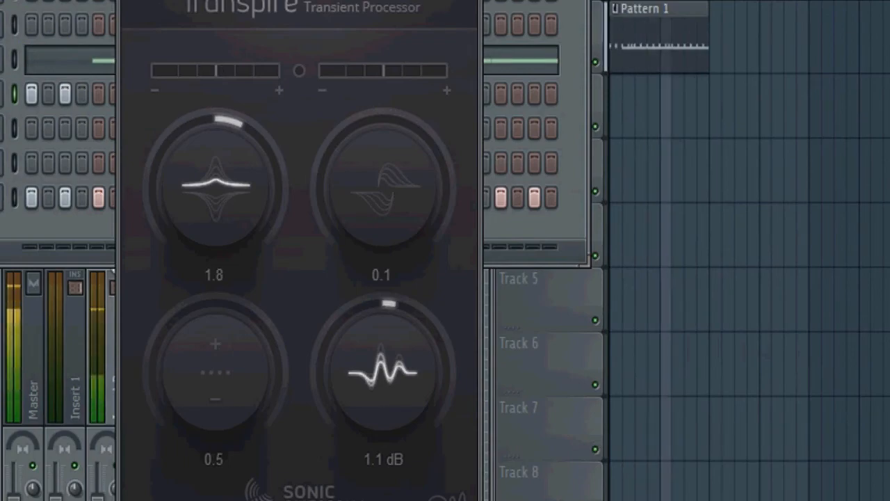
{"action": "left_click", "coordinate": [406, 76]}
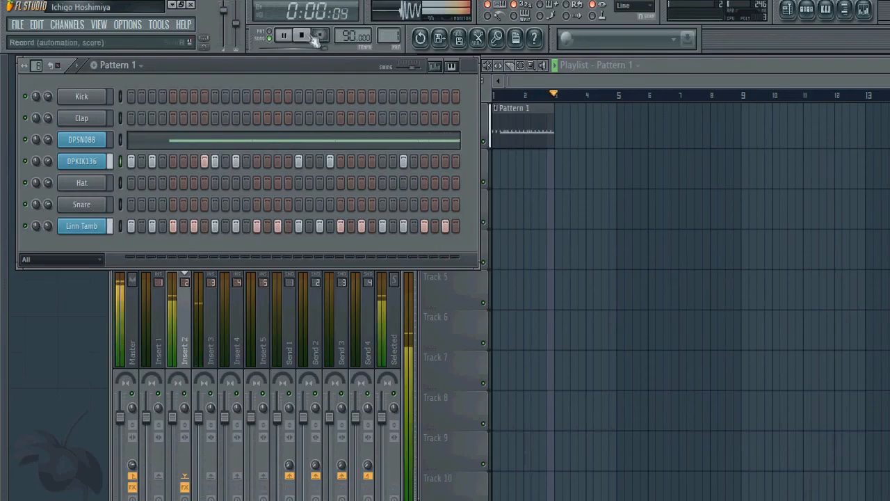
{"action": "left_click", "coordinate": [303, 35]}
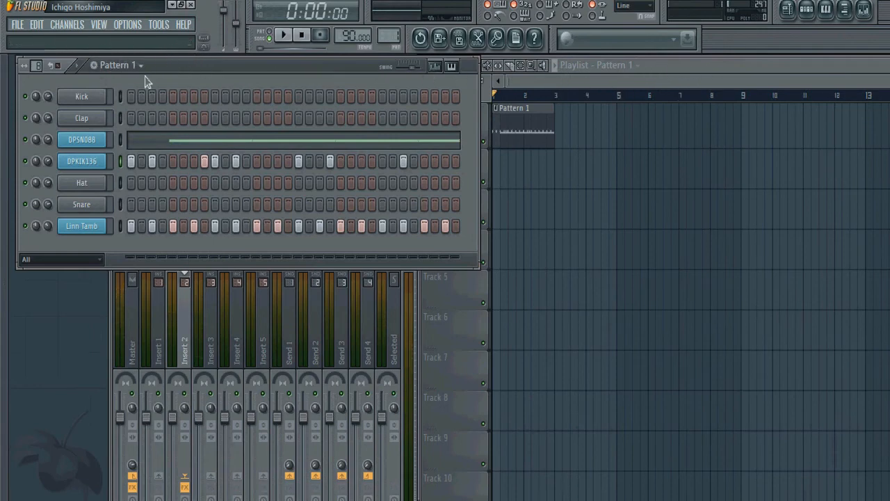
- Create a new pattern named 111 and insert a DPiano-E electric piano channel above DPSN088, closing the plugin window
{"action": "left_click", "coordinate": [94, 65]}
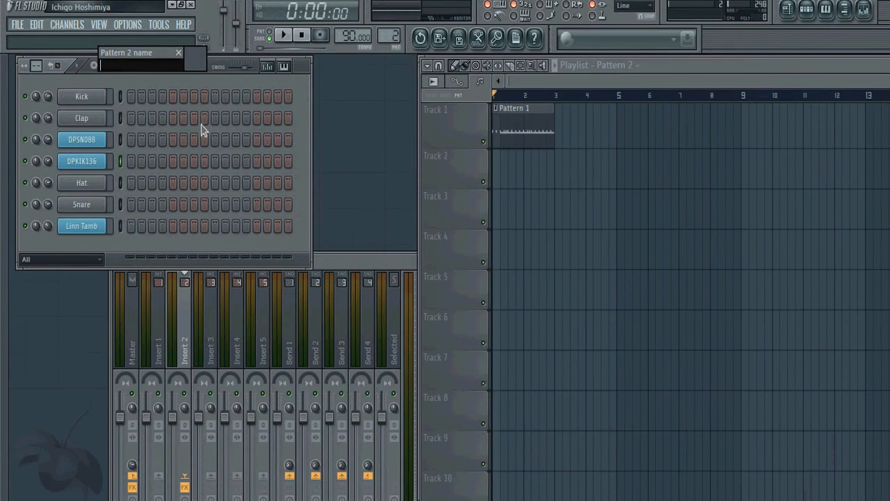
{"action": "key", "text": "Return"}
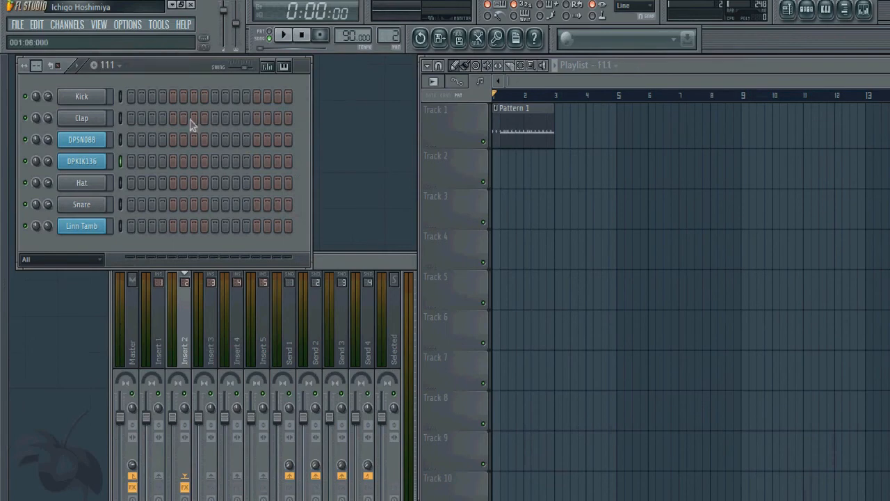
{"action": "right_click", "coordinate": [90, 142]}
{"action": "mouse_move", "coordinate": [178, 358]}
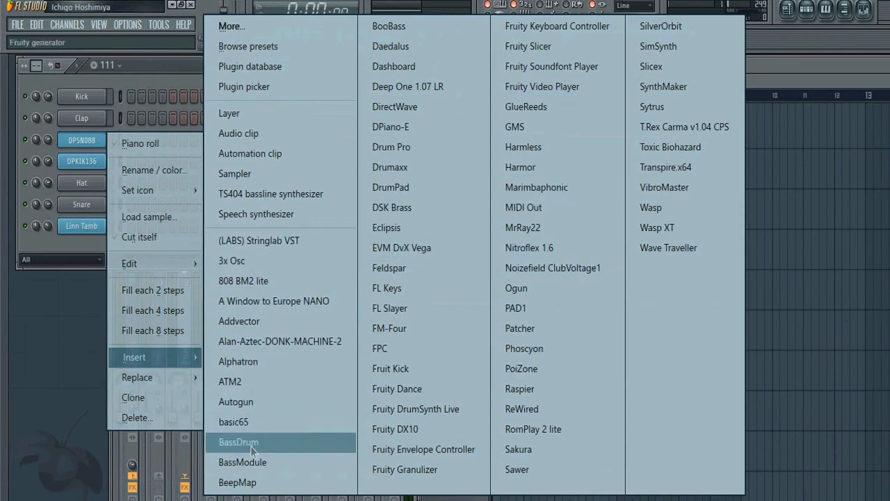
{"action": "left_click", "coordinate": [402, 132]}
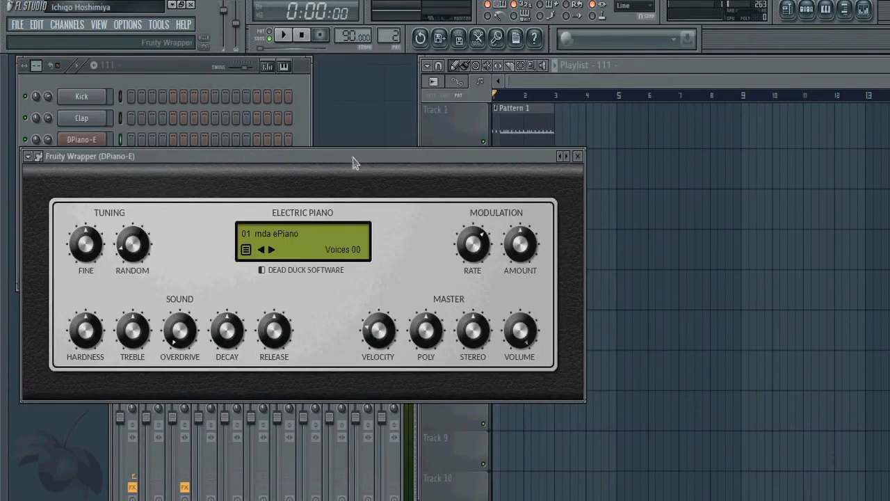
{"action": "left_click_drag", "start_coordinate": [353, 161], "coordinate": [412, 89]}
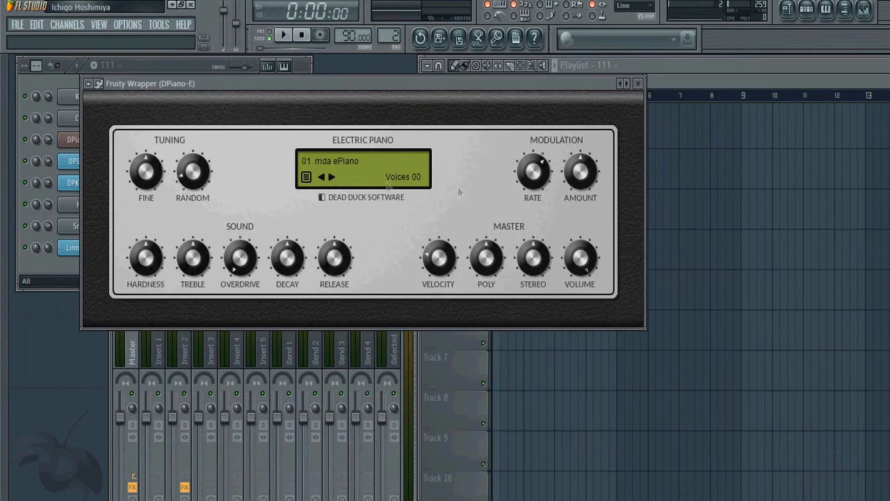
{"action": "left_click_drag", "start_coordinate": [417, 89], "coordinate": [423, 120]}
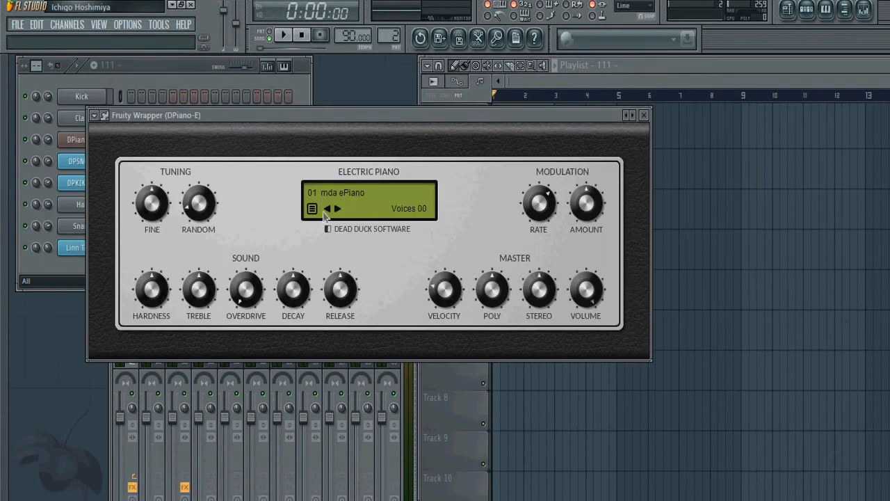
{"action": "left_click", "coordinate": [646, 116]}
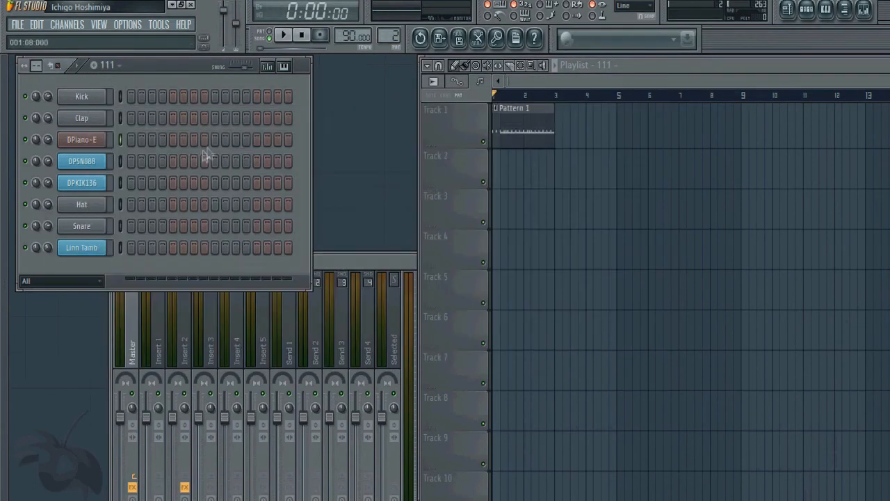
- Open the DPiano-E piano roll and place an m7 chord rooted on D4 at the start of bar 1
{"action": "right_click", "coordinate": [104, 141]}
{"action": "left_click", "coordinate": [131, 143]}
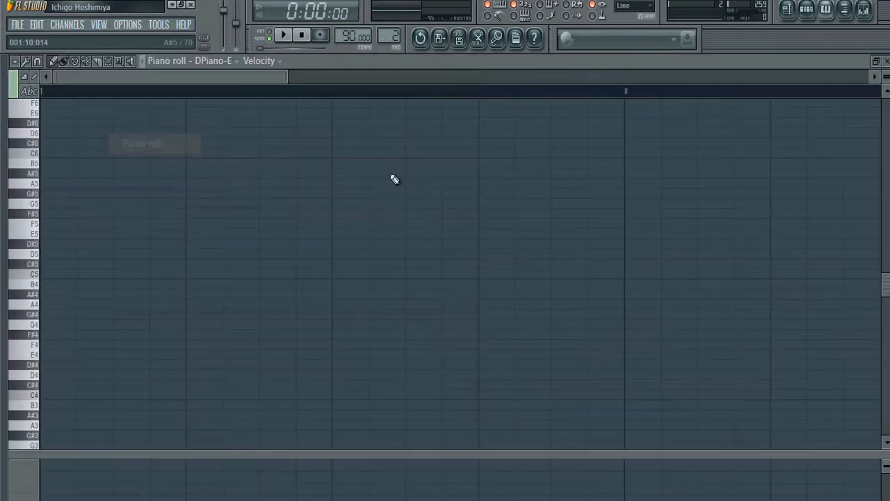
{"action": "left_click", "coordinate": [15, 60]}
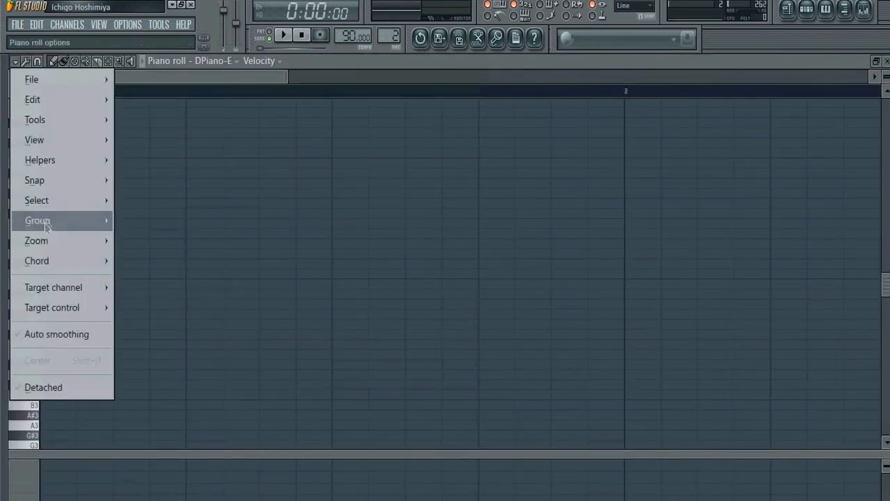
{"action": "mouse_move", "coordinate": [38, 261]}
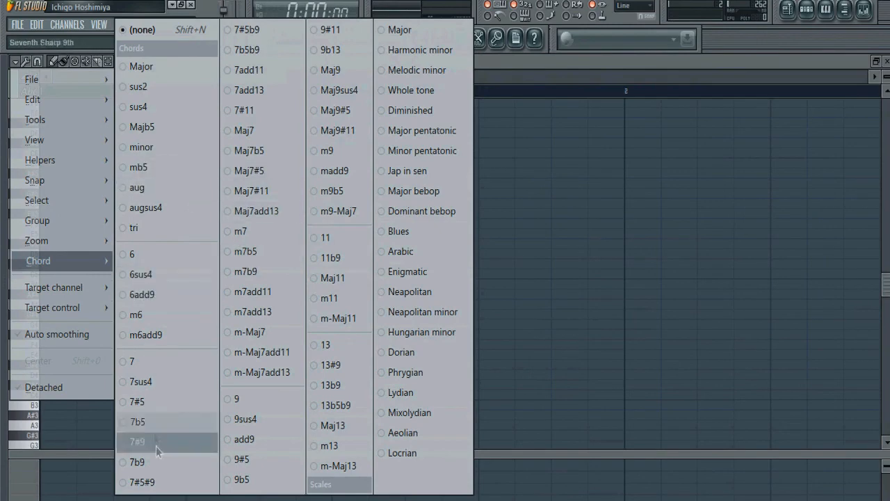
{"action": "left_click", "coordinate": [240, 234]}
{"action": "left_click", "coordinate": [62, 374]}
- Play pattern 111, lengthen the piano chord to one full bar and transpose it upward from its D4 root by ear
{"action": "left_click", "coordinate": [283, 35]}
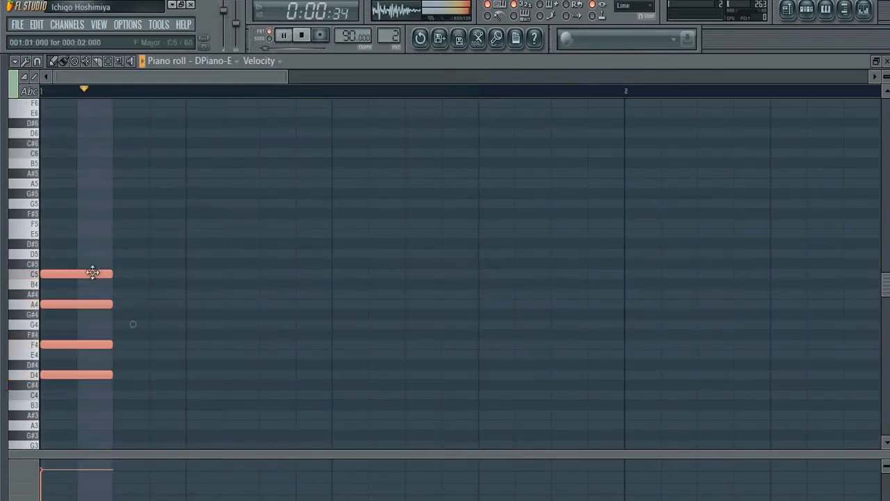
{"action": "left_click_drag", "start_coordinate": [112, 274], "coordinate": [616, 281]}
{"action": "left_click_drag", "start_coordinate": [318, 272], "coordinate": [283, 216]}
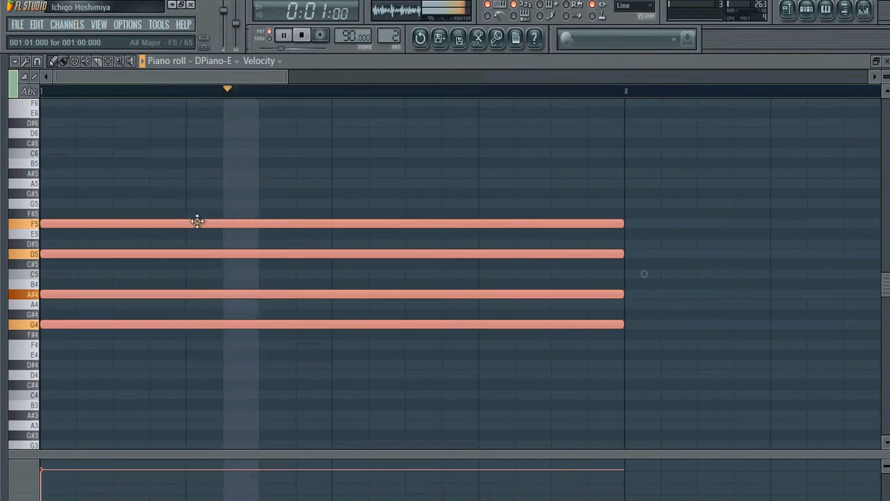
{"action": "left_click_drag", "start_coordinate": [197, 220], "coordinate": [195, 241]}
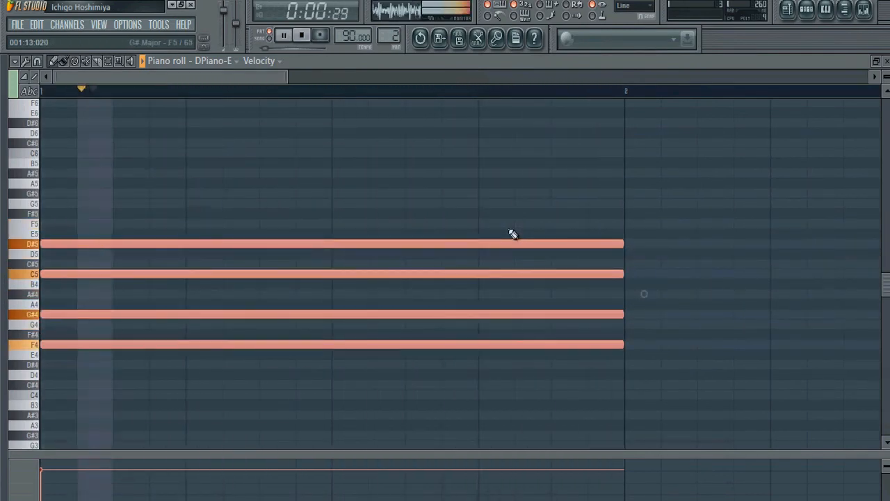
{"action": "left_click_drag", "start_coordinate": [99, 244], "coordinate": [97, 256]}
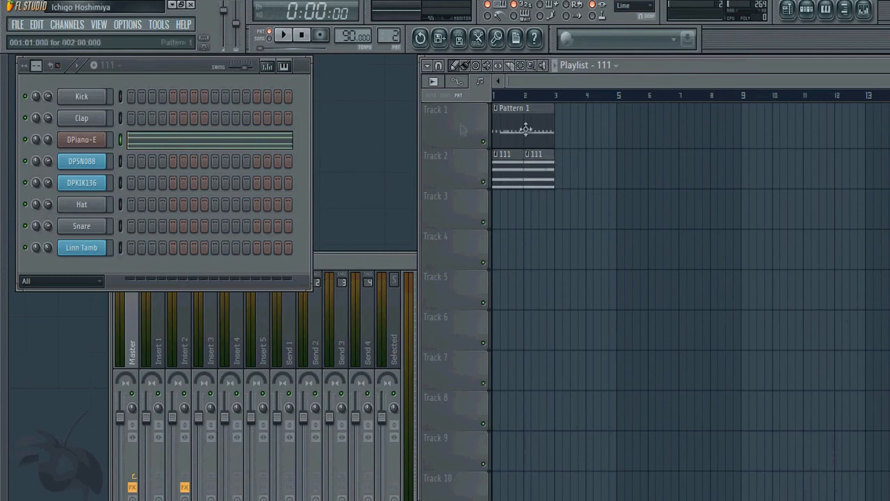
- Play the arrangement of Pattern 1 and the 111 clips in song mode and put the mixer away
{"action": "left_click_drag", "start_coordinate": [403, 256], "coordinate": [404, 187]}
{"action": "left_click", "coordinate": [431, 106]}
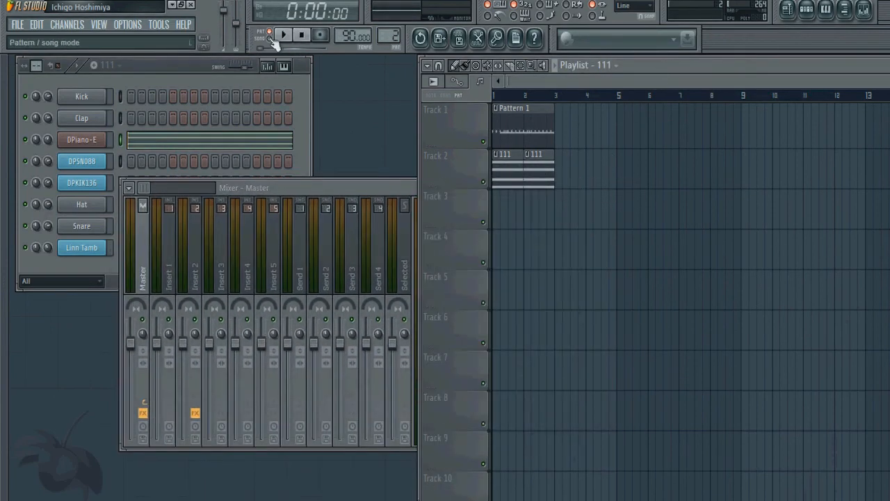
{"action": "left_click", "coordinate": [294, 39]}
{"action": "left_click", "coordinate": [378, 189]}
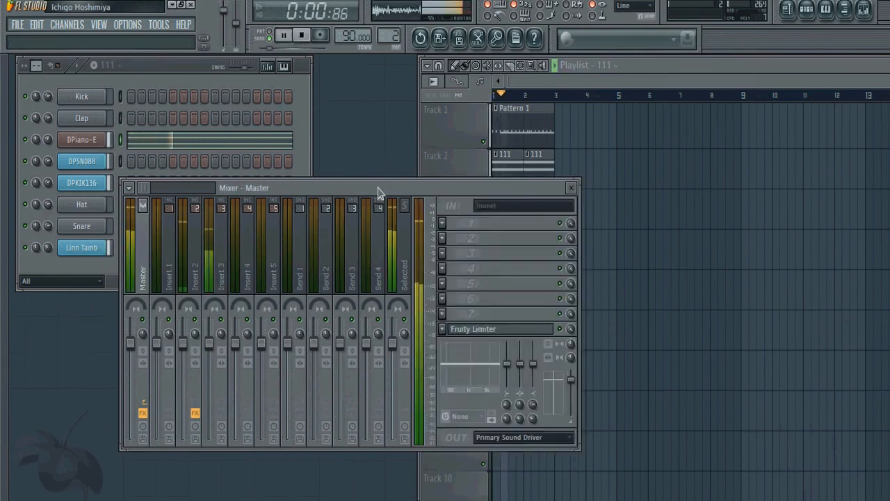
{"action": "left_click", "coordinate": [572, 187]}
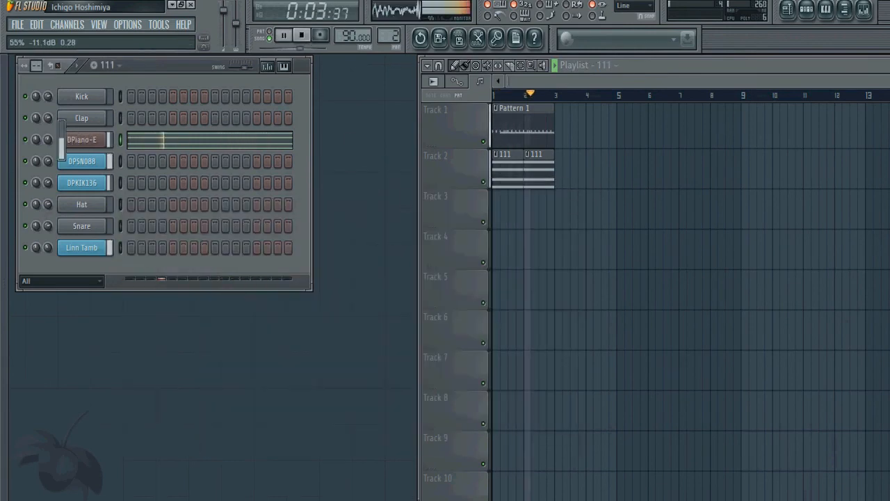
- Set the DPiano-E channel volume to about 61% and close its plugin and channel settings windows
{"action": "left_click", "coordinate": [77, 139]}
{"action": "left_click", "coordinate": [601, 118]}
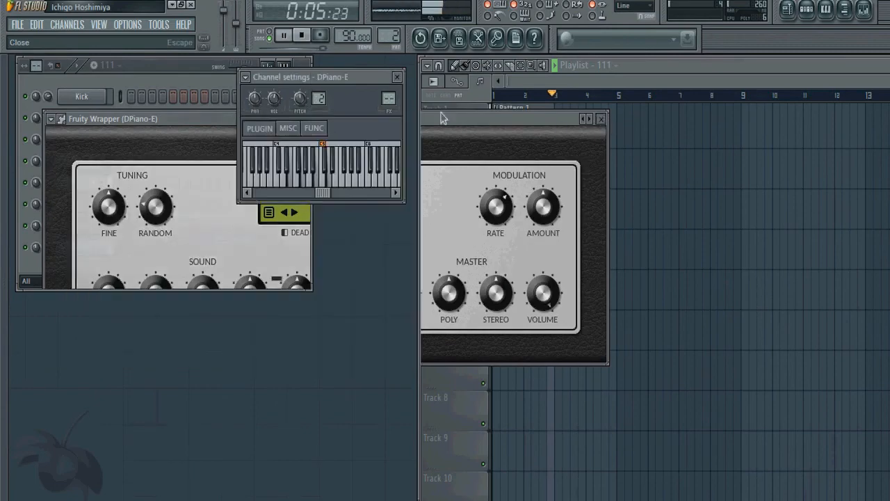
{"action": "left_click", "coordinate": [396, 77]}
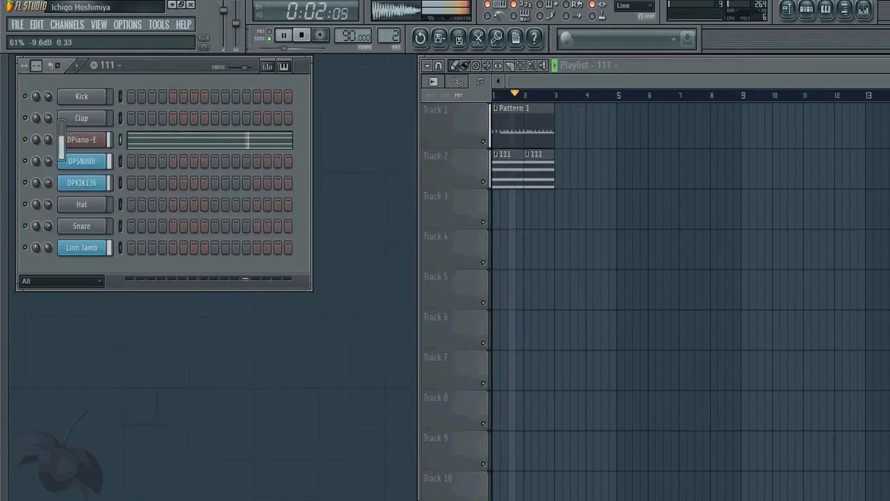
- Reopen the mixer, make Pattern 1 the active pattern and move the mixer clear of the channel names
{"action": "left_click", "coordinate": [99, 25]}
{"action": "left_click", "coordinate": [115, 139]}
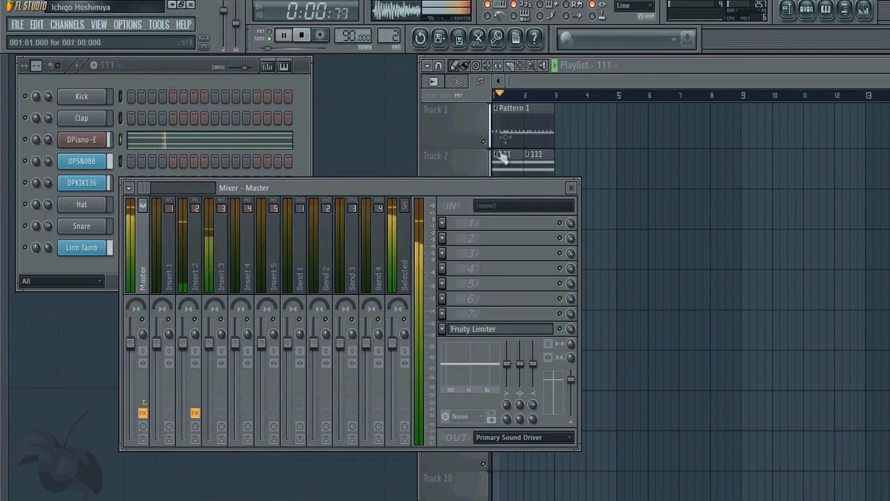
{"action": "left_click", "coordinate": [513, 134]}
{"action": "left_click", "coordinate": [294, 188]}
{"action": "left_click_drag", "start_coordinate": [313, 188], "coordinate": [375, 201]}
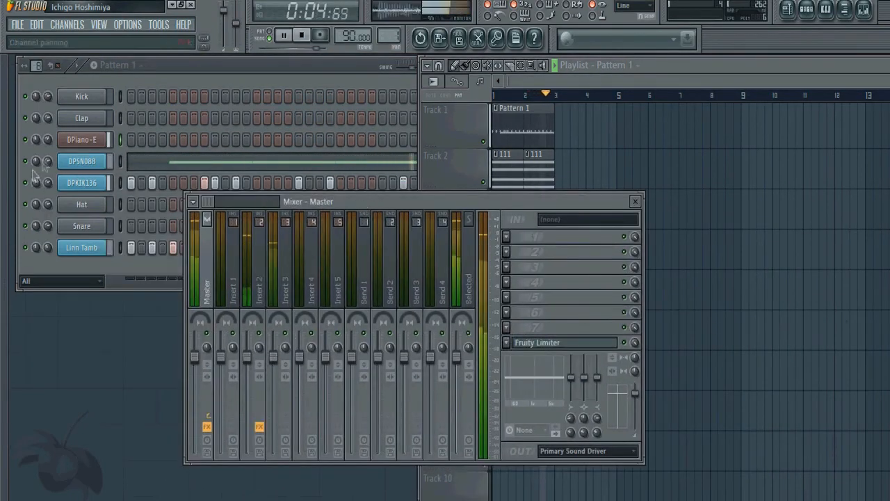
- Open Transpire from the Insert 2 mixer track and bypass the effect to compare the sound during playback
{"action": "left_click", "coordinate": [225, 239]}
{"action": "left_click", "coordinate": [284, 224]}
{"action": "left_click", "coordinate": [246, 260]}
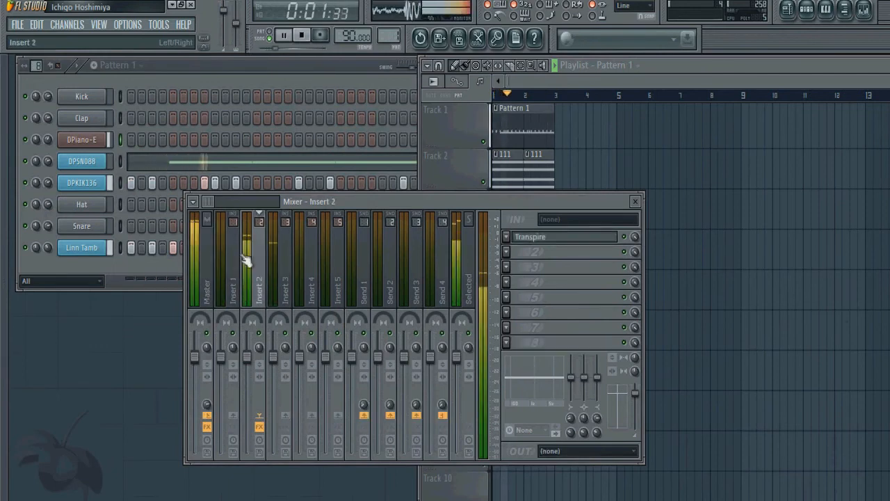
{"action": "left_click", "coordinate": [574, 243]}
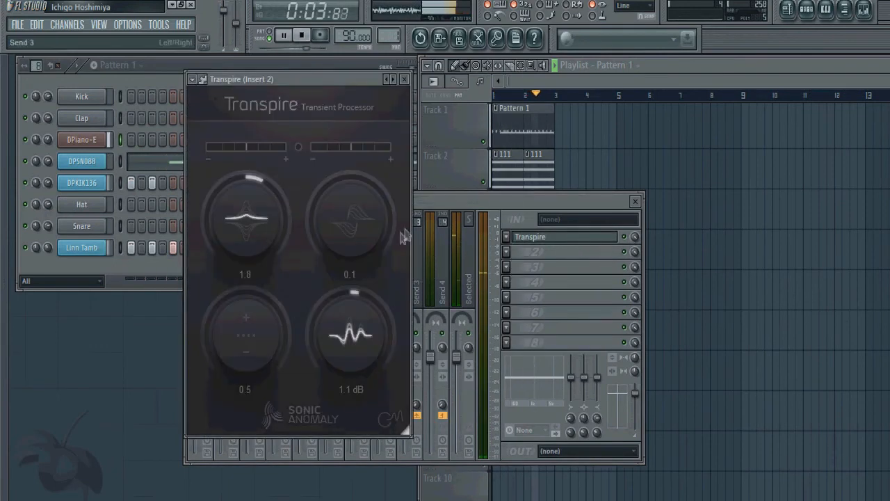
{"action": "left_click", "coordinate": [626, 240]}
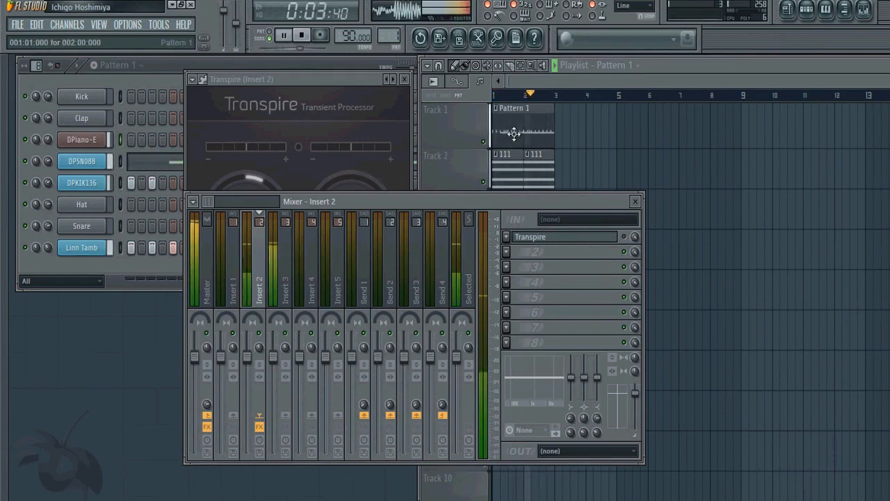
- Close the mixer and Transpire windows and reposition the channel rack so its channel rows are unobstructed
{"action": "left_click", "coordinate": [32, 144]}
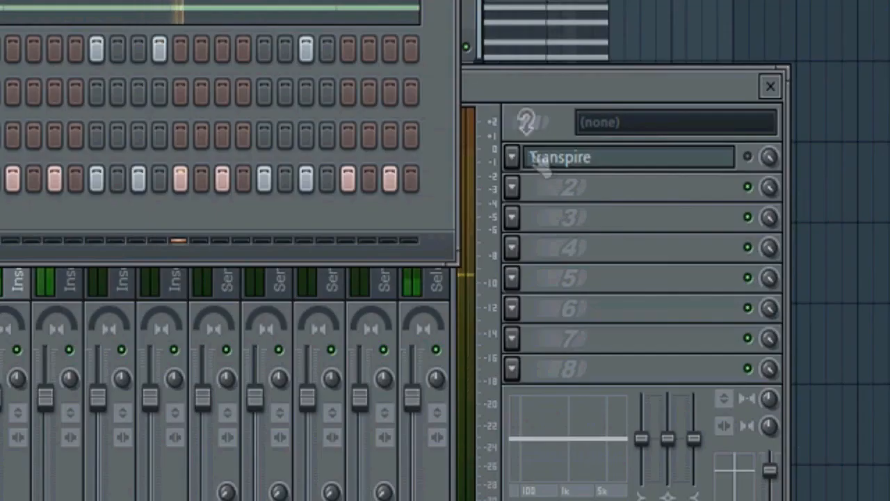
{"action": "left_click", "coordinate": [542, 167]}
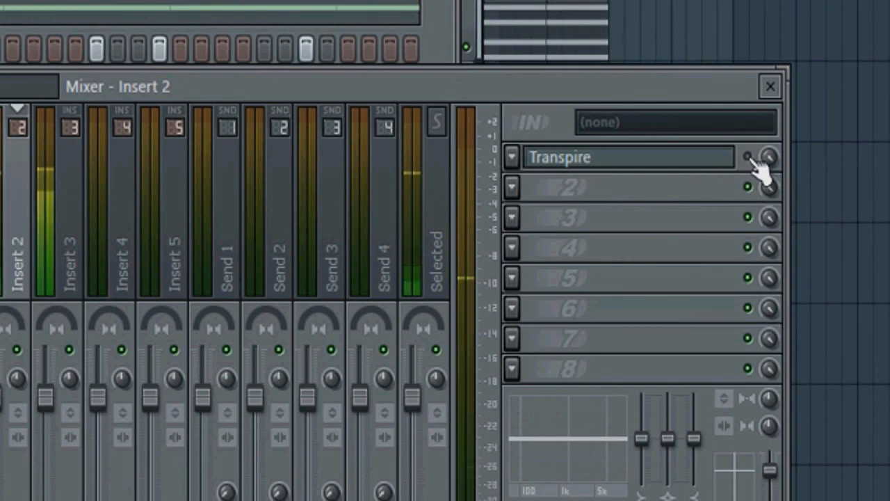
{"action": "left_click", "coordinate": [770, 86]}
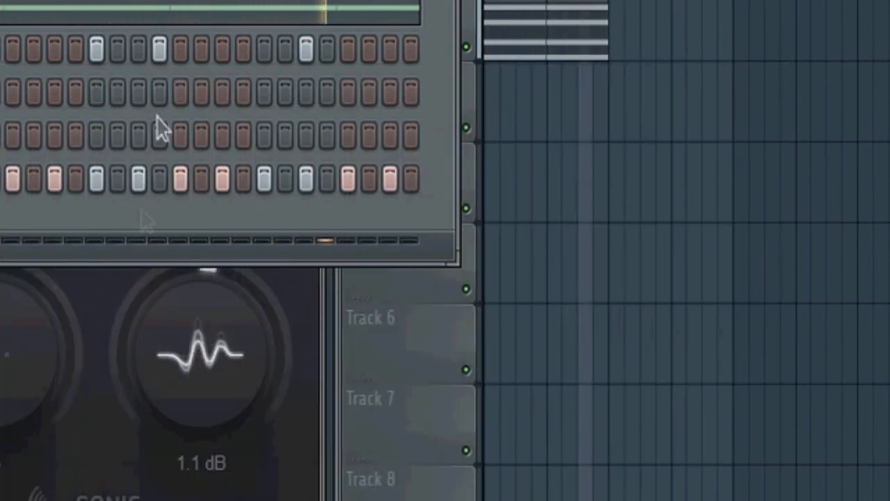
{"action": "left_click_drag", "start_coordinate": [188, 0], "coordinate": [127, 1]}
{"action": "left_click", "coordinate": [313, 0]}
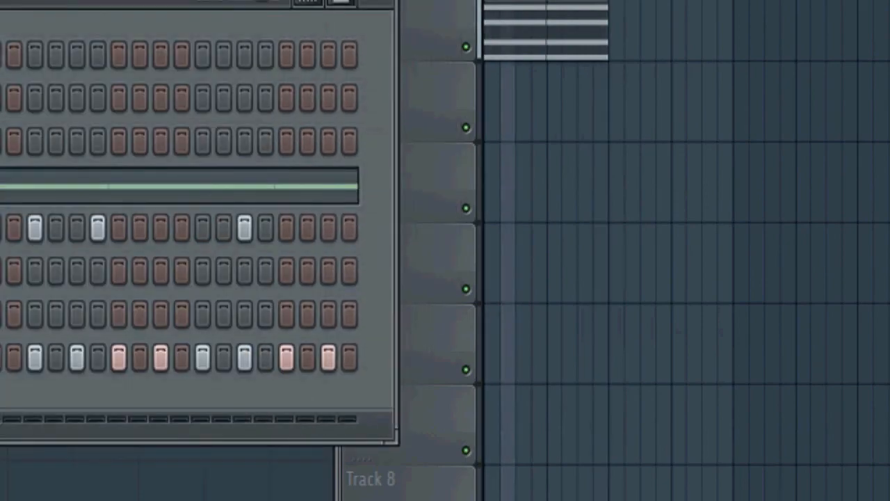
- Open the mixer, reposition the Insert 2 Transpire window to inspect its settings during playback, and close the mixer
{"action": "left_click_drag", "start_coordinate": [3, 0], "coordinate": [18, 0]}
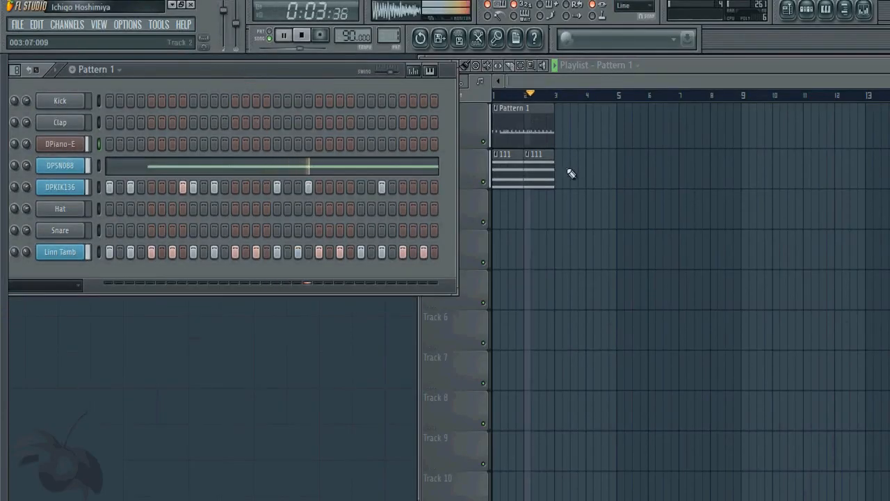
{"action": "left_click", "coordinate": [99, 24]}
{"action": "left_click", "coordinate": [119, 137]}
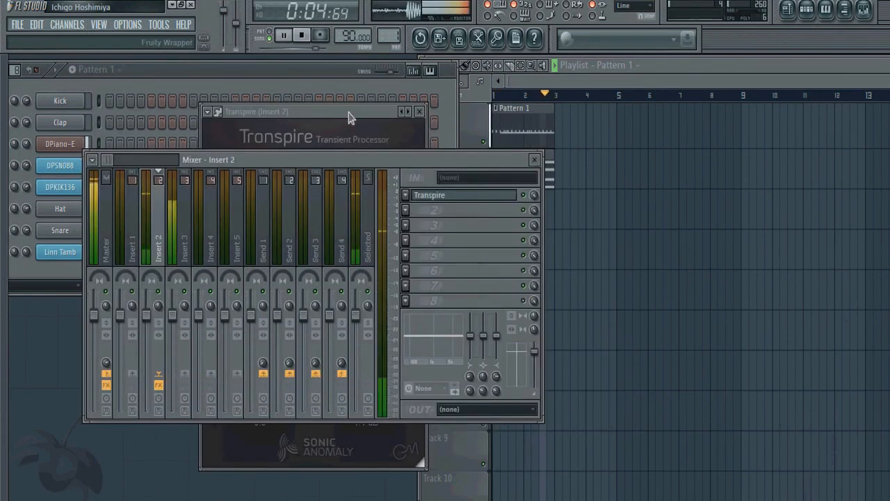
{"action": "left_click_drag", "start_coordinate": [350, 118], "coordinate": [317, 110]}
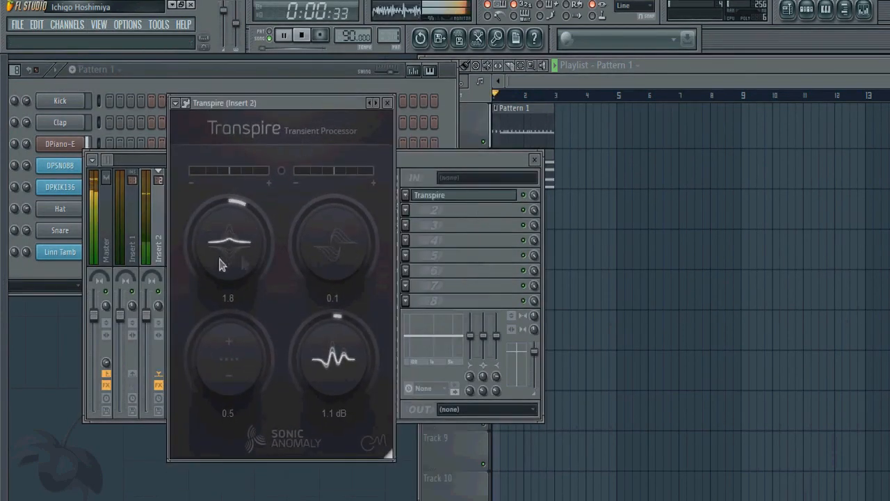
{"action": "left_click", "coordinate": [520, 210]}
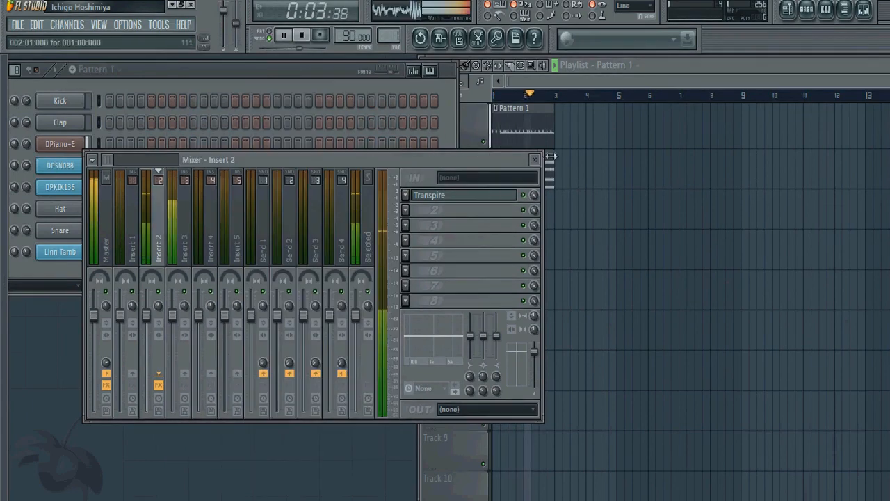
{"action": "left_click", "coordinate": [534, 159]}
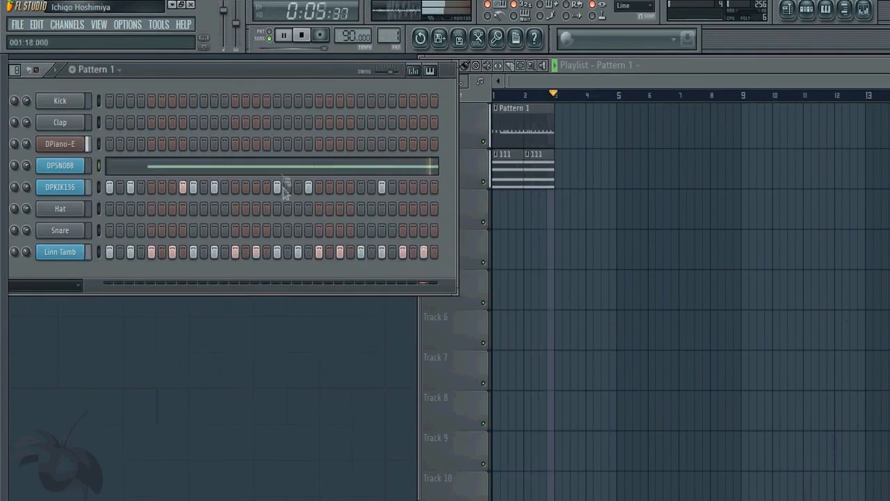
- Reopen the mixer and bring up the Transpire effect on Insert 2 to review its knob settings
{"action": "left_click", "coordinate": [99, 25]}
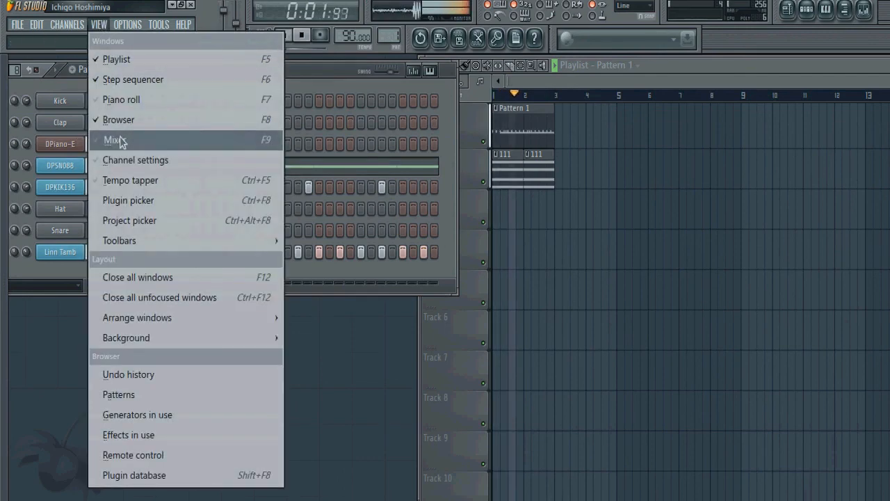
{"action": "left_click", "coordinate": [113, 140]}
{"action": "left_click", "coordinate": [452, 196]}
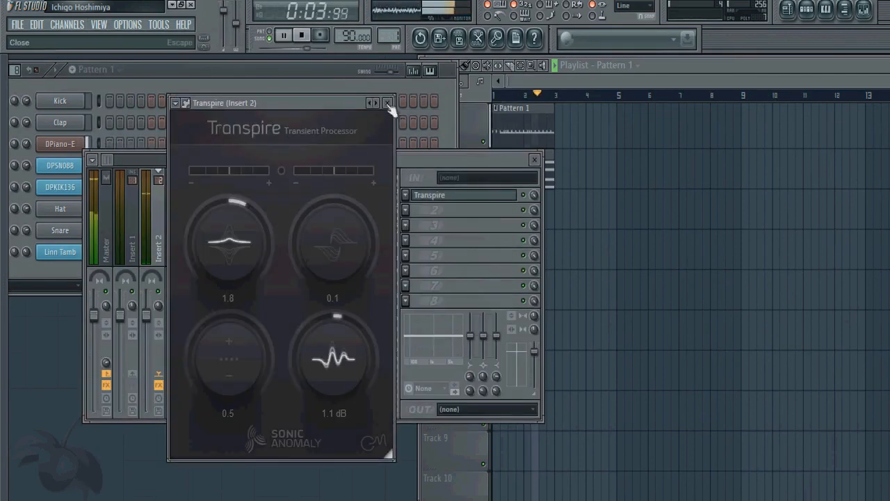